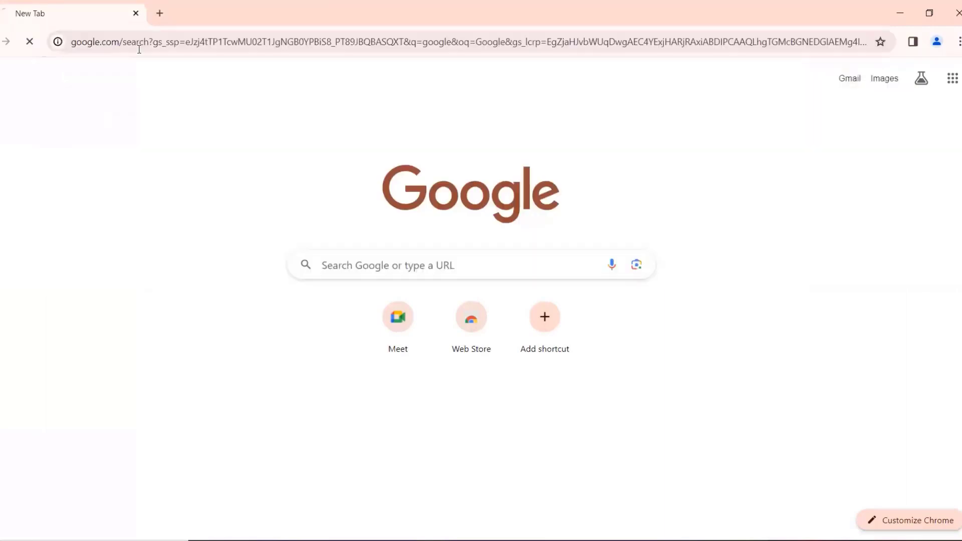
Open the Google home page from the search results.
click(113, 221)
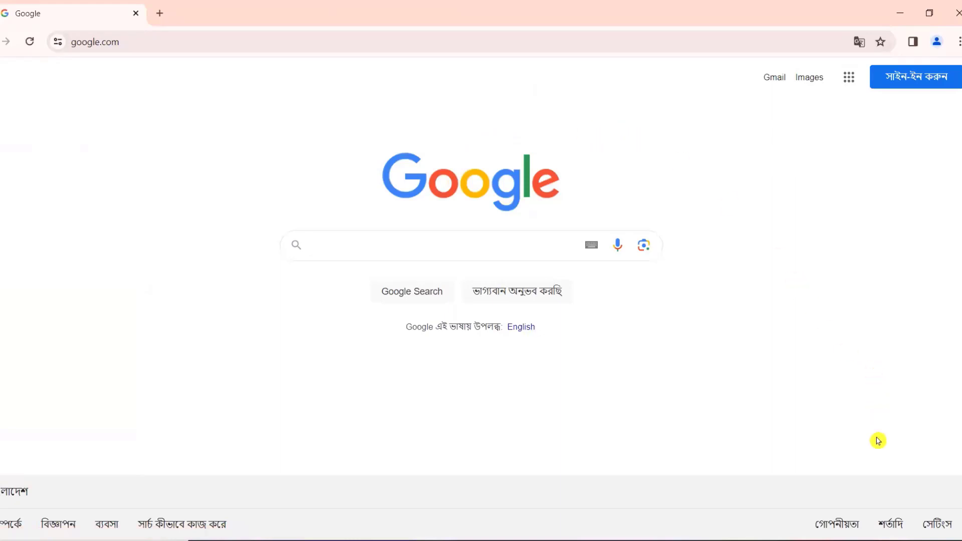
click(938, 524)
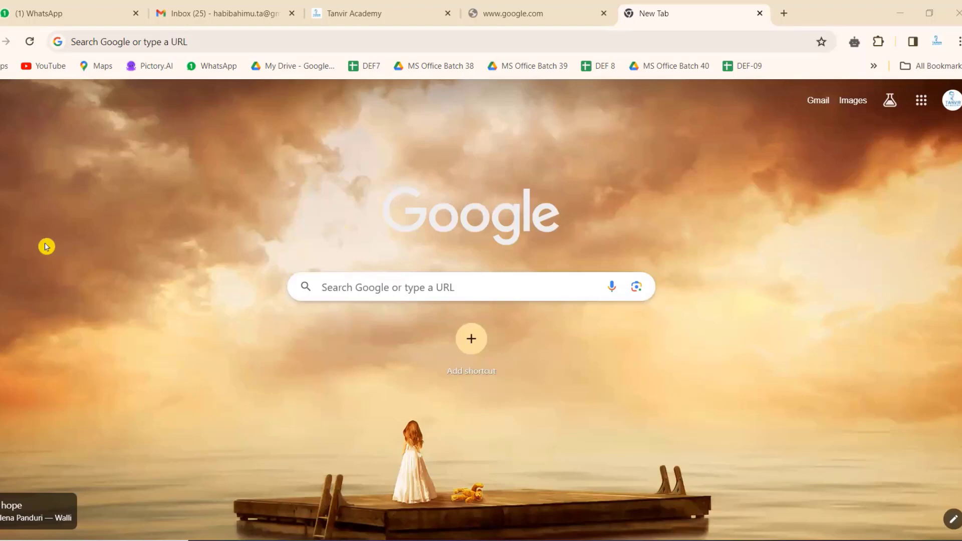
Open the new tab page customization, set the appearance to Light and try the blue-grey and teal colour schemes.
click(954, 521)
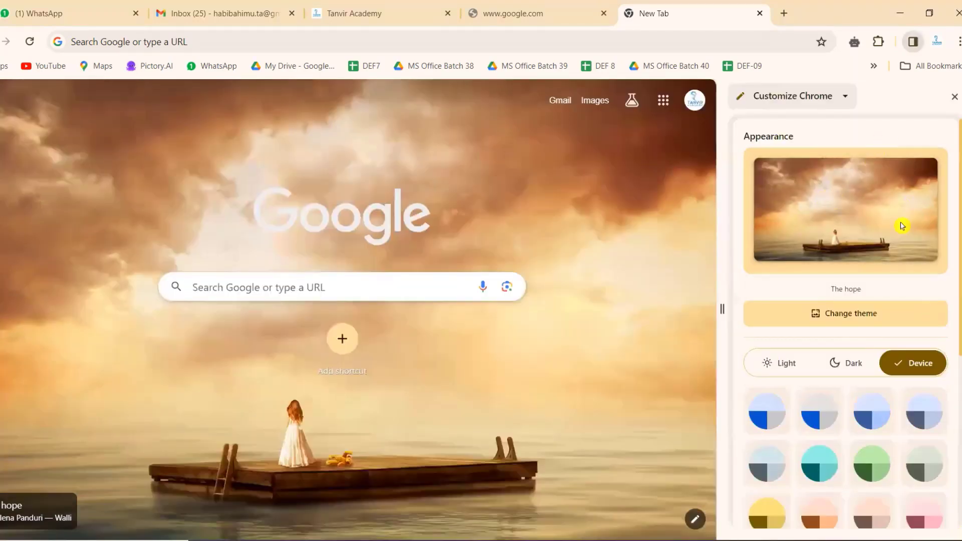
scroll(852, 397, down, 3)
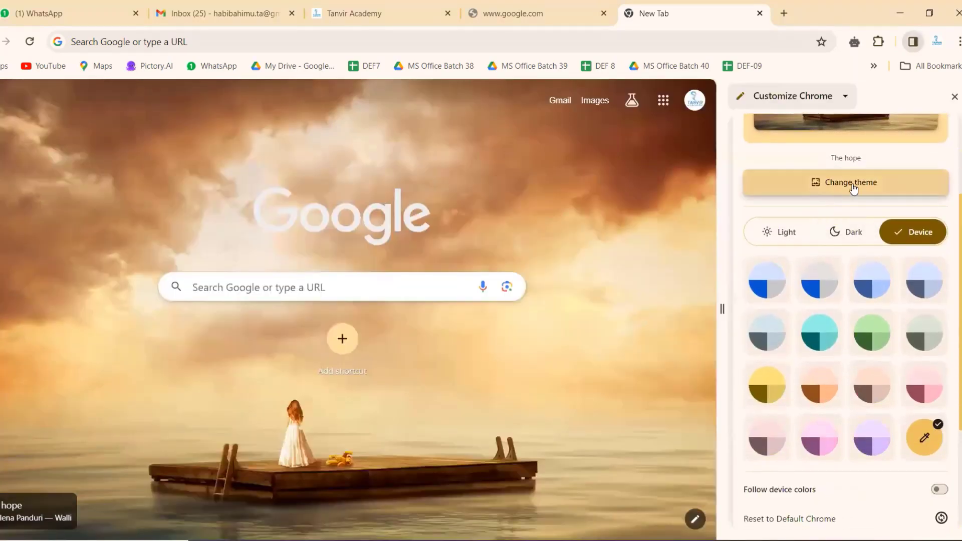
click(782, 240)
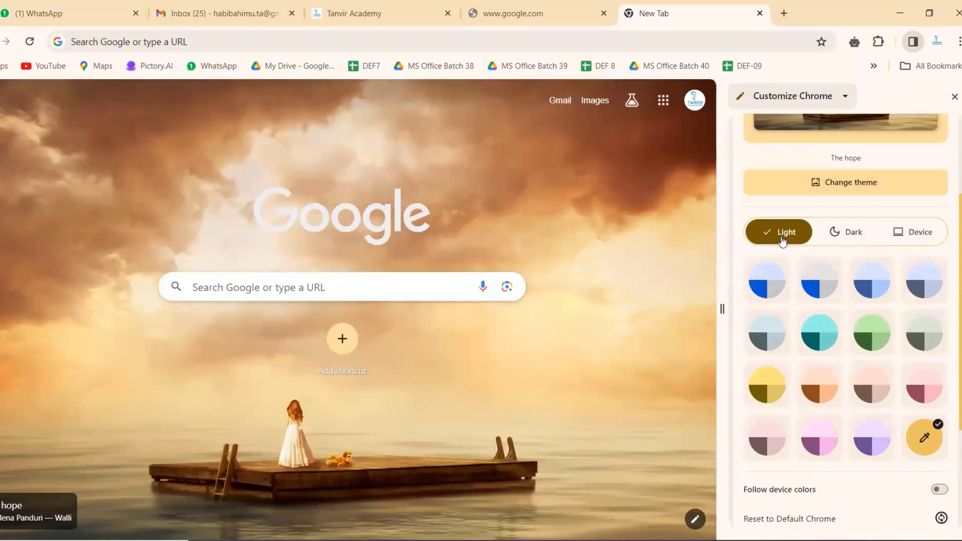
click(776, 340)
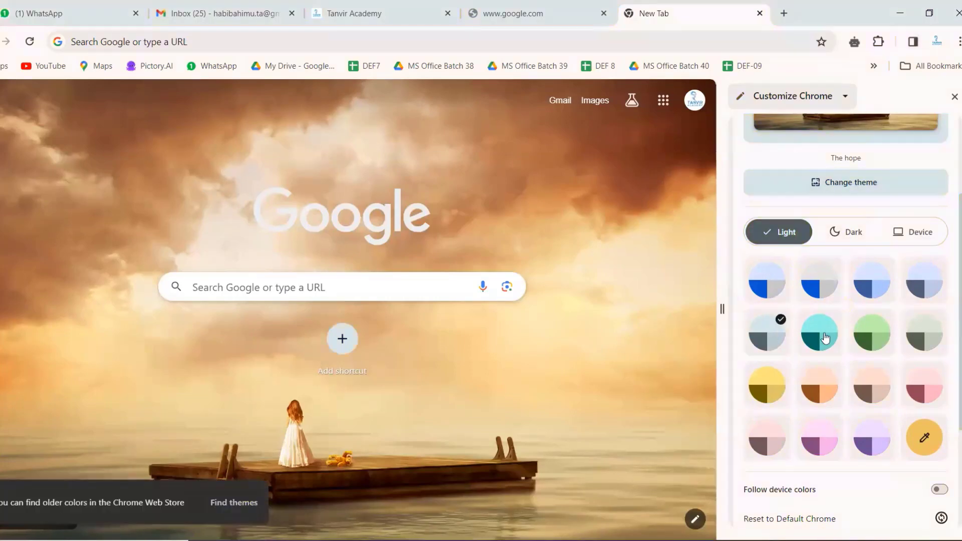
click(824, 337)
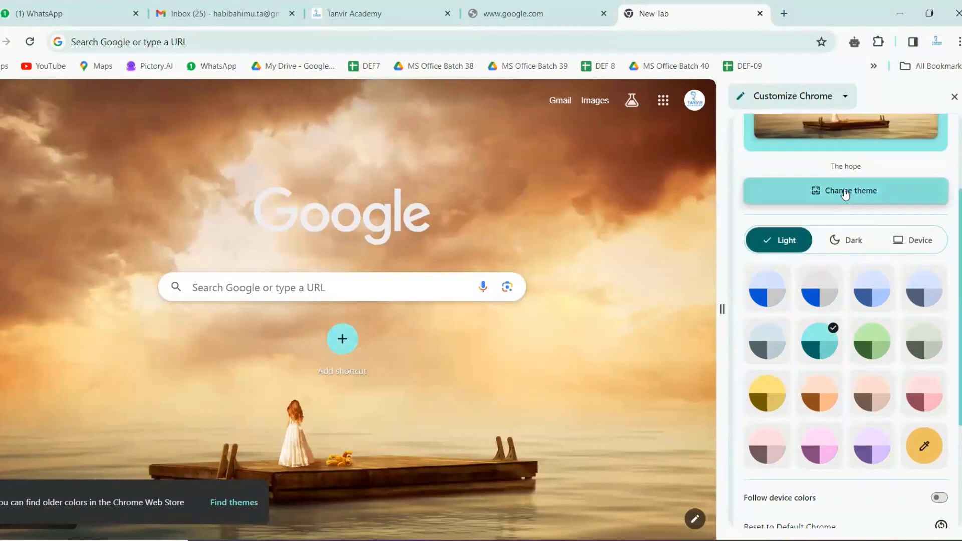
Preview several colour schemes in Dark mode, ending with the blue-grey one, and return the appearance to Light.
click(853, 240)
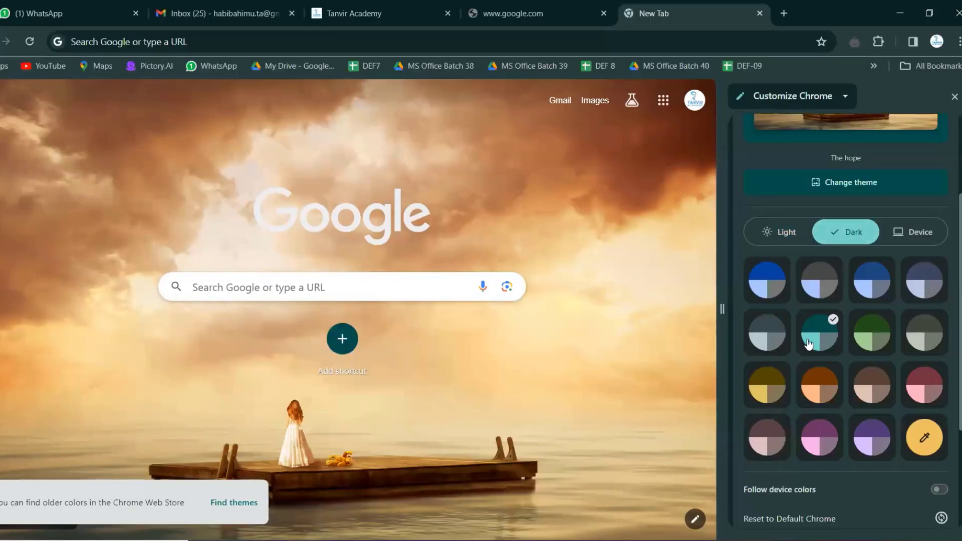
click(876, 340)
click(927, 342)
click(875, 393)
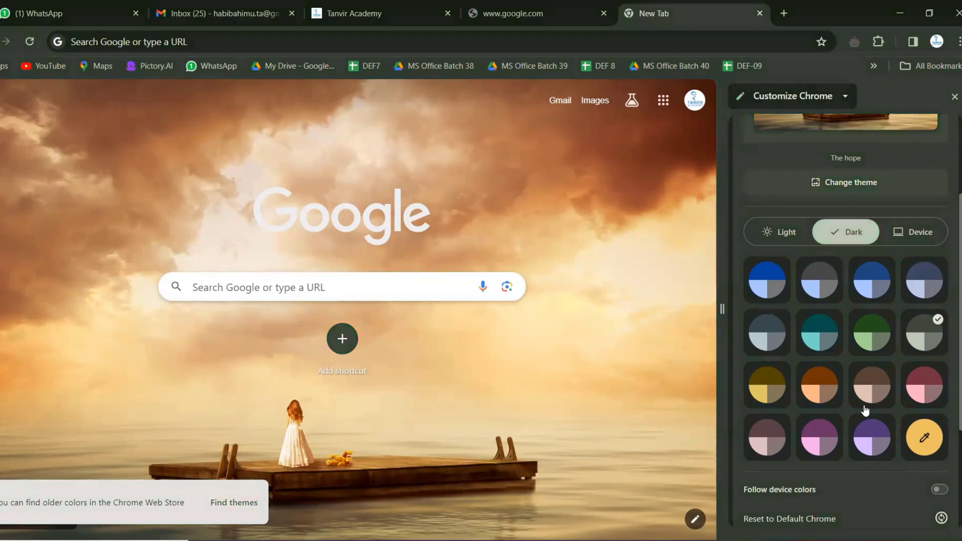
click(866, 443)
click(819, 438)
click(819, 386)
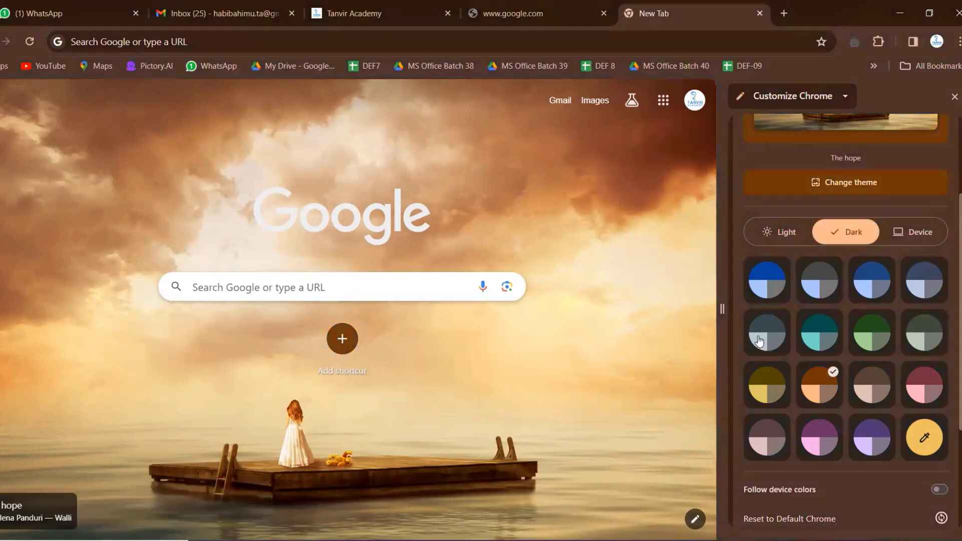
click(760, 341)
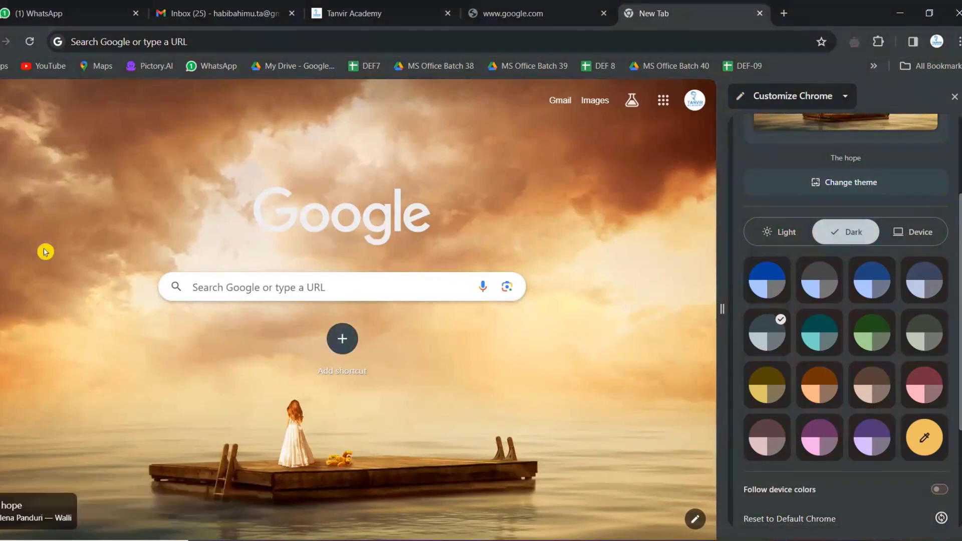
click(784, 234)
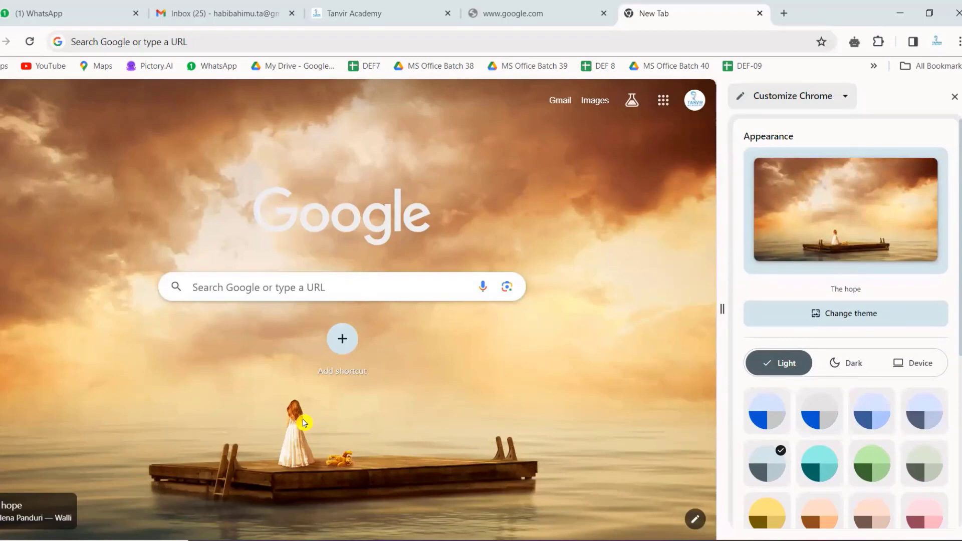
Open the Cityscapes theme collection and apply the night skyline with highway light trails as the background.
click(858, 320)
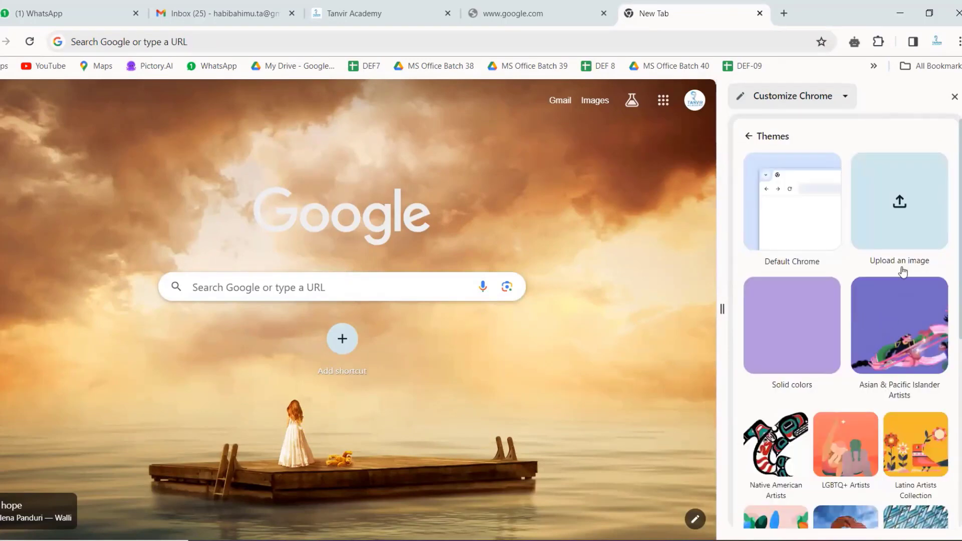
scroll(903, 272, down, 7)
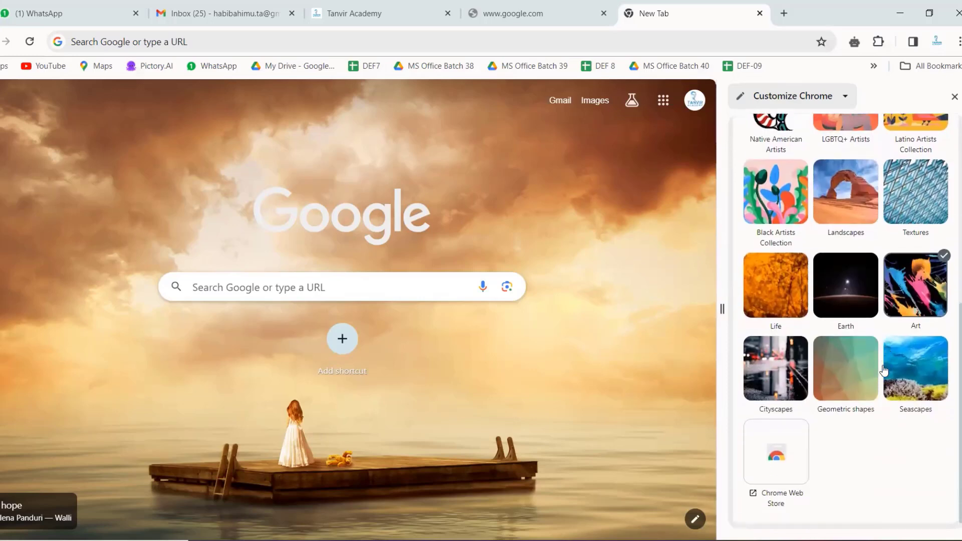
click(776, 380)
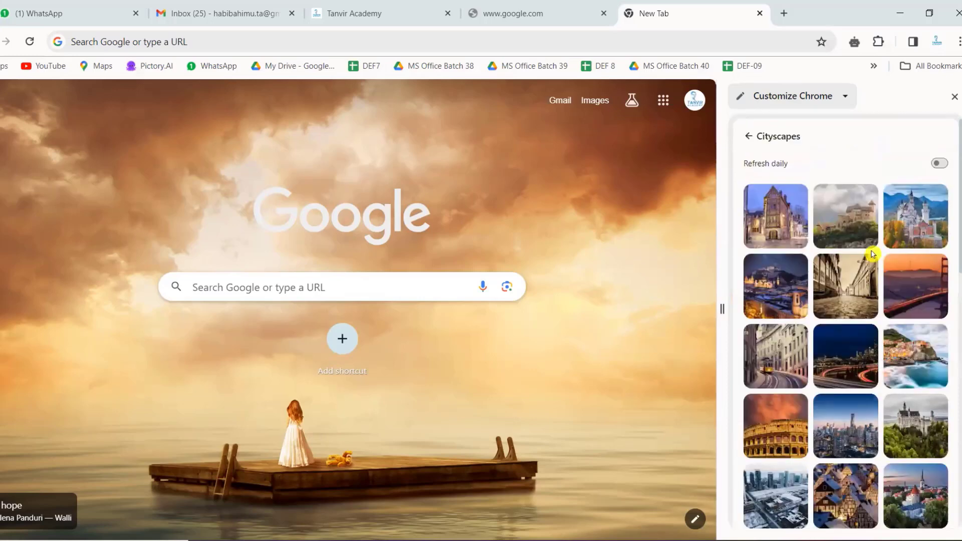
click(857, 365)
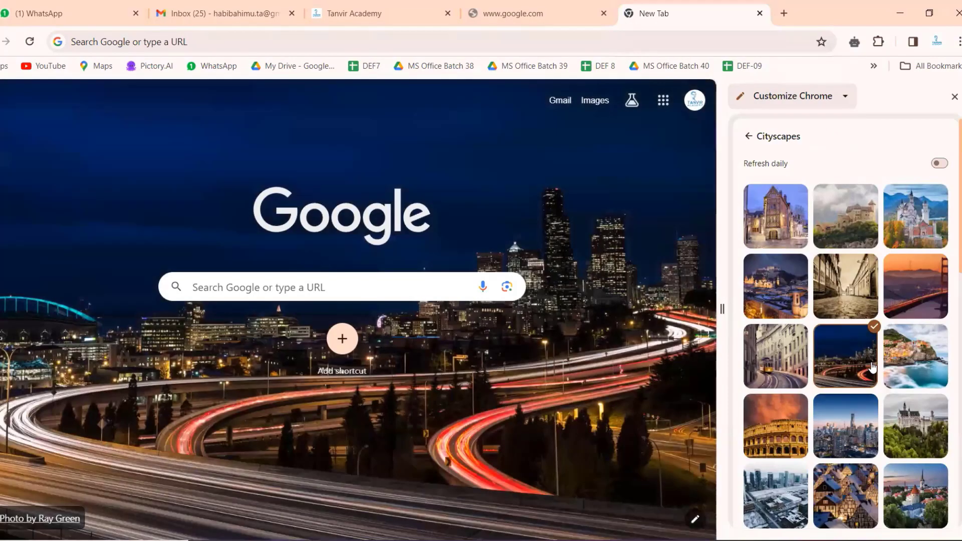
Try the black-and-white skyscraper and star-shaped sky backgrounds further down in Cityscapes and return to the theme collections.
scroll(872, 367, down, 5)
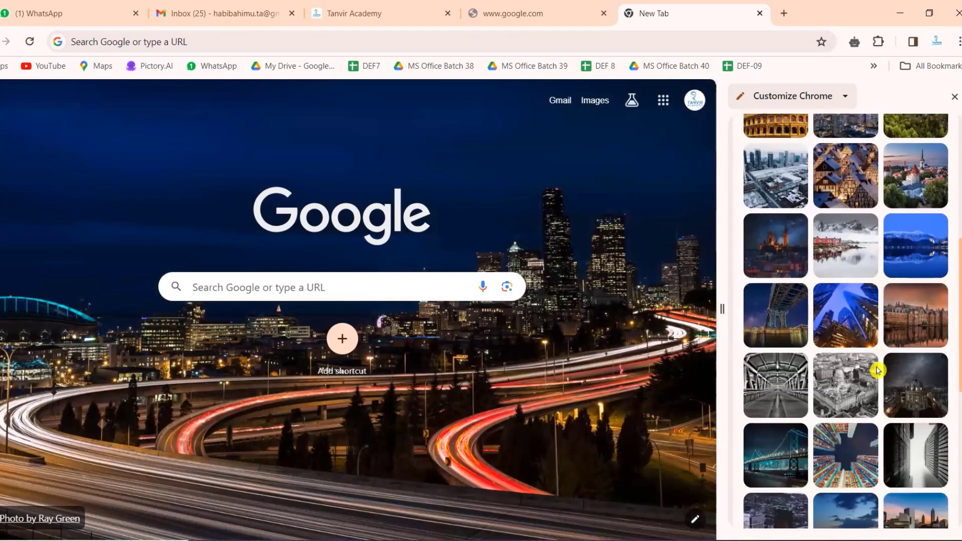
scroll(872, 405, down, 4)
click(902, 269)
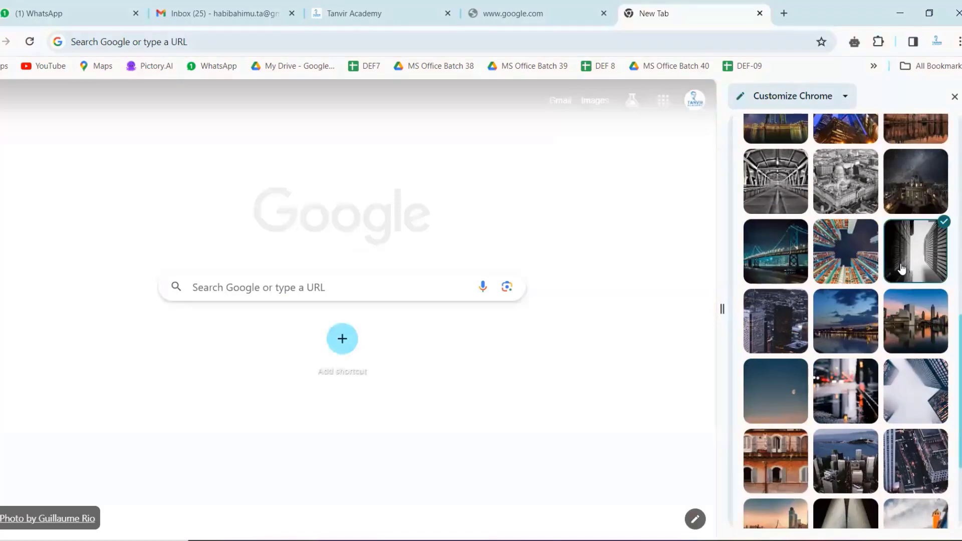
scroll(882, 341, down, 1)
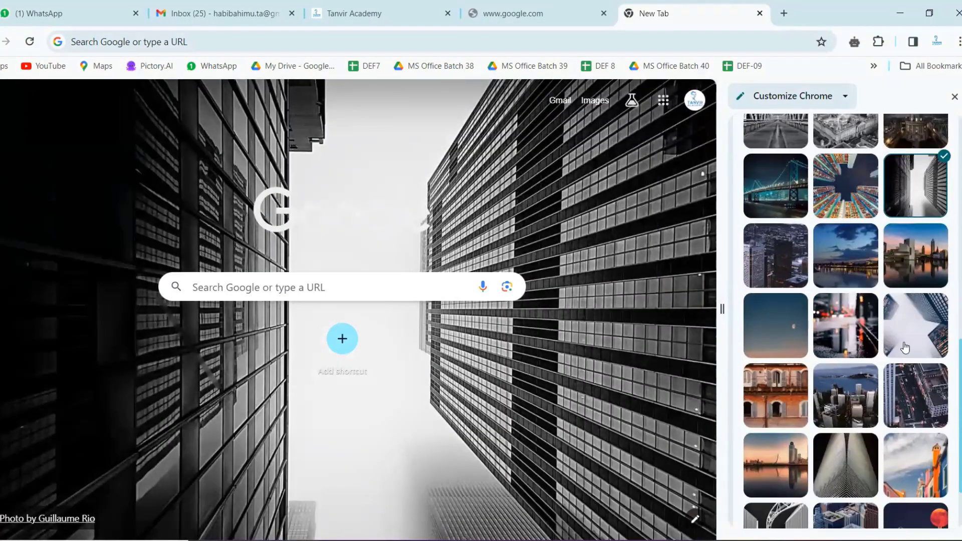
click(906, 342)
scroll(897, 345, up, 10)
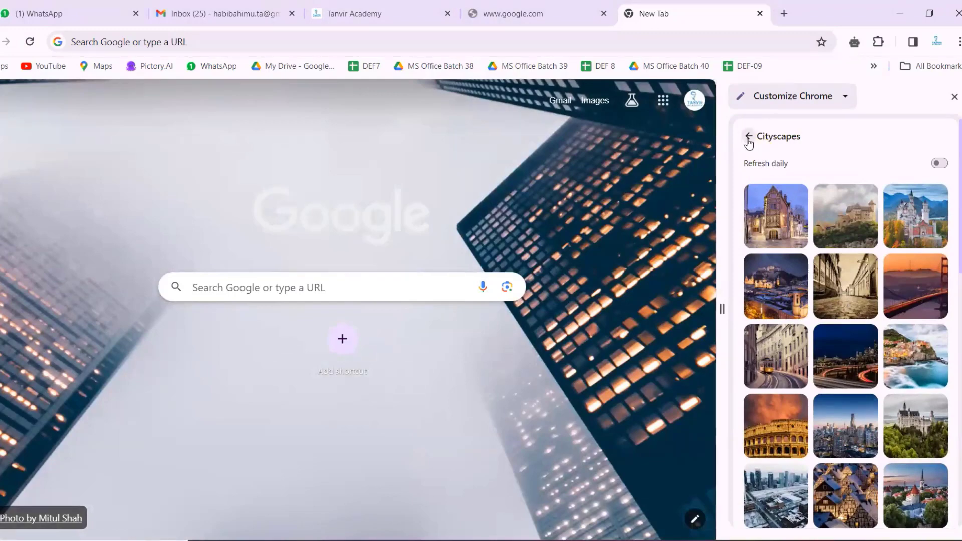
click(749, 142)
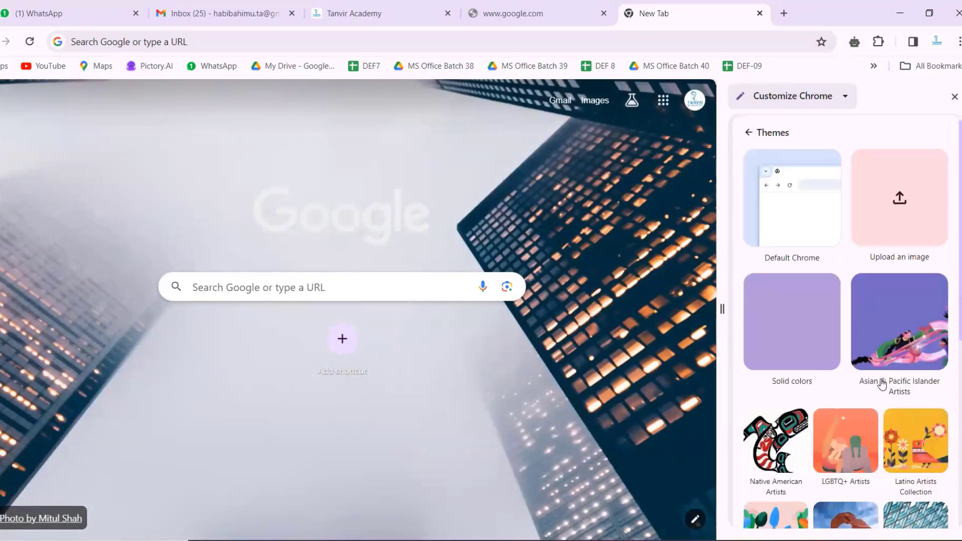
Open the Art theme collection and try its pink boat scene, colourful watercolor splash, rainbow gradient and stormy cloud backgrounds.
scroll(882, 384, down, 6)
click(921, 316)
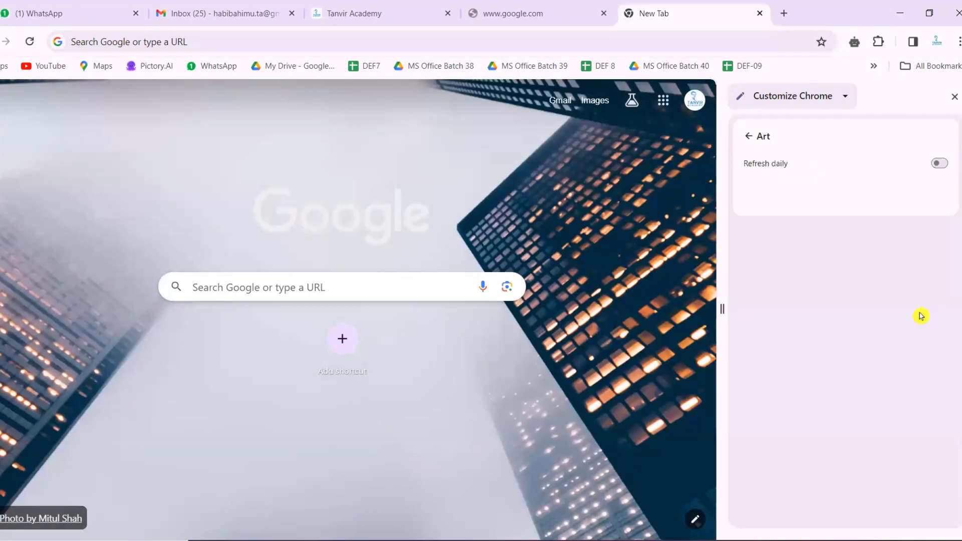
click(905, 375)
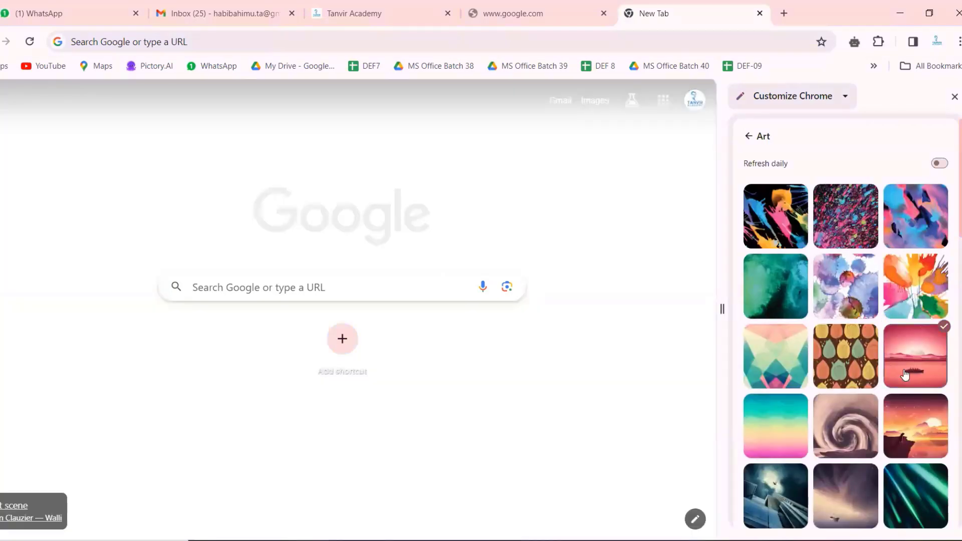
click(911, 295)
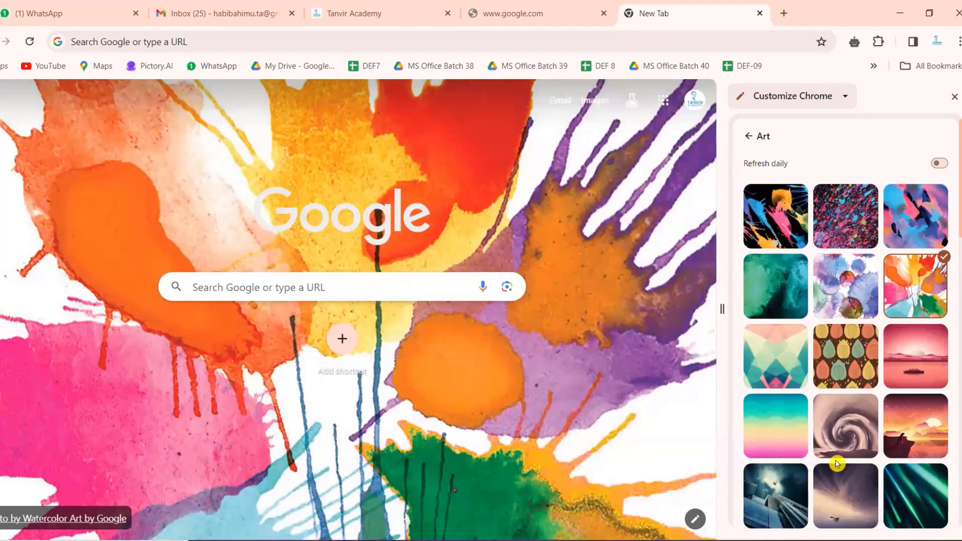
click(792, 451)
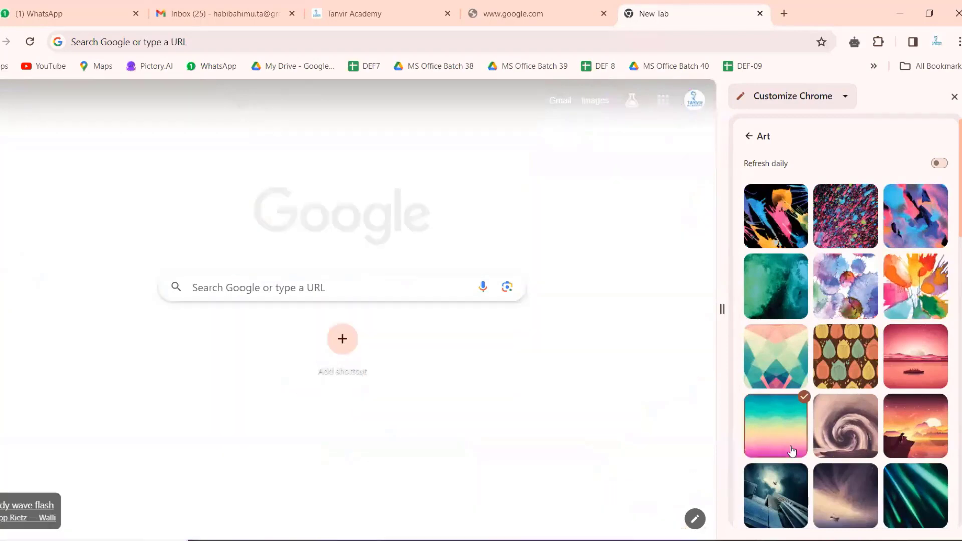
click(846, 498)
Try the lantern-patterned heart, moon with wolf, lone tree under clouds and lioness in a boat backgrounds from the Art collection.
scroll(847, 373, down, 5)
click(787, 444)
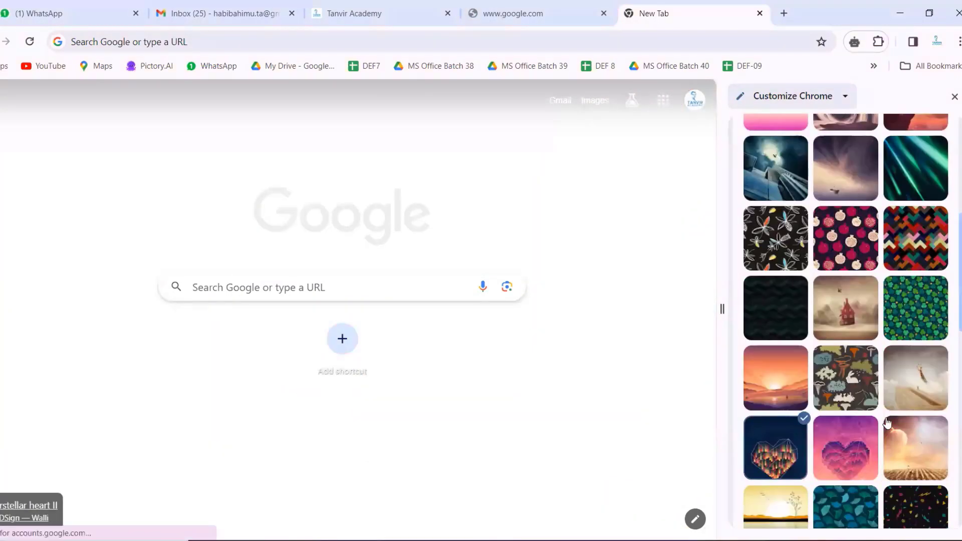
scroll(899, 423, down, 5)
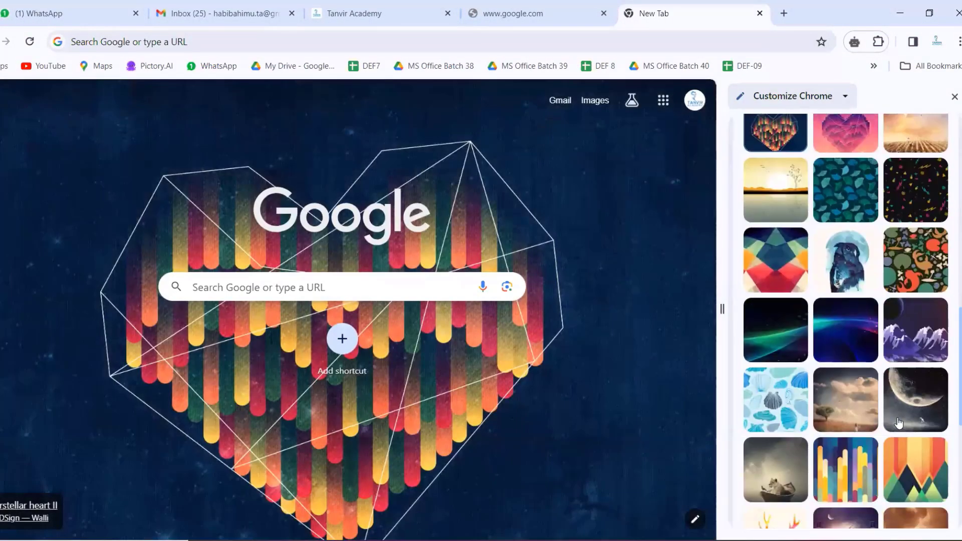
click(922, 386)
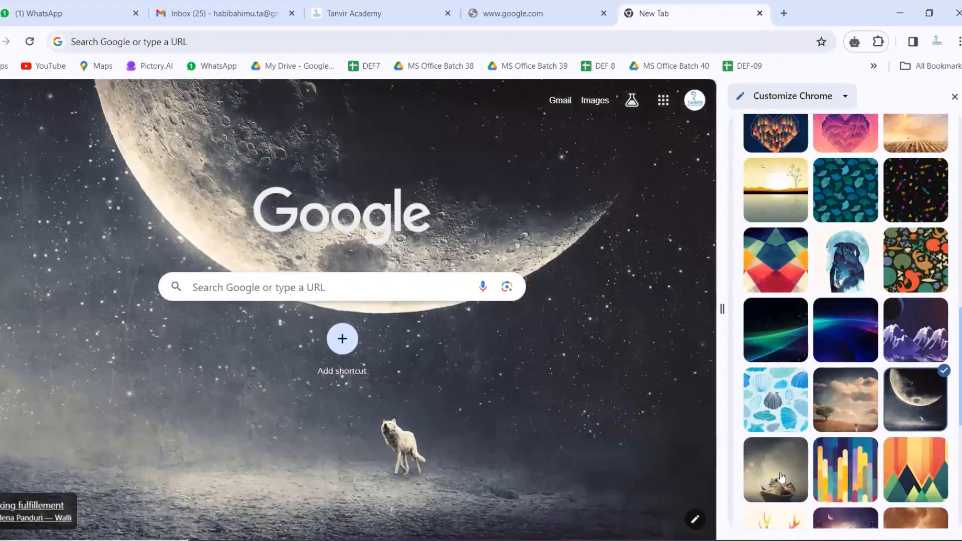
click(854, 420)
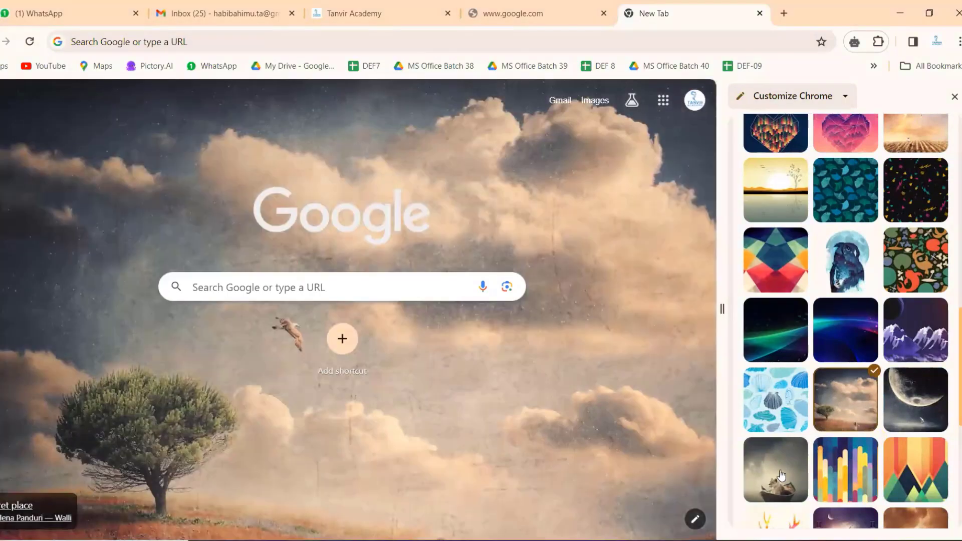
click(782, 475)
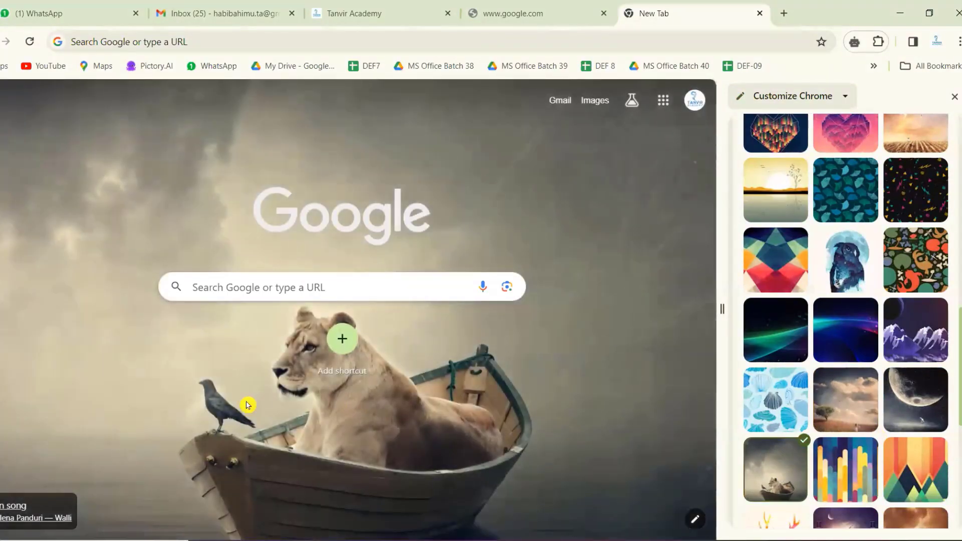
Try the colourful stag, patterned tortoise and The other side backgrounds, finish with Tropical Daze and return to the theme collections.
scroll(835, 413, down, 3)
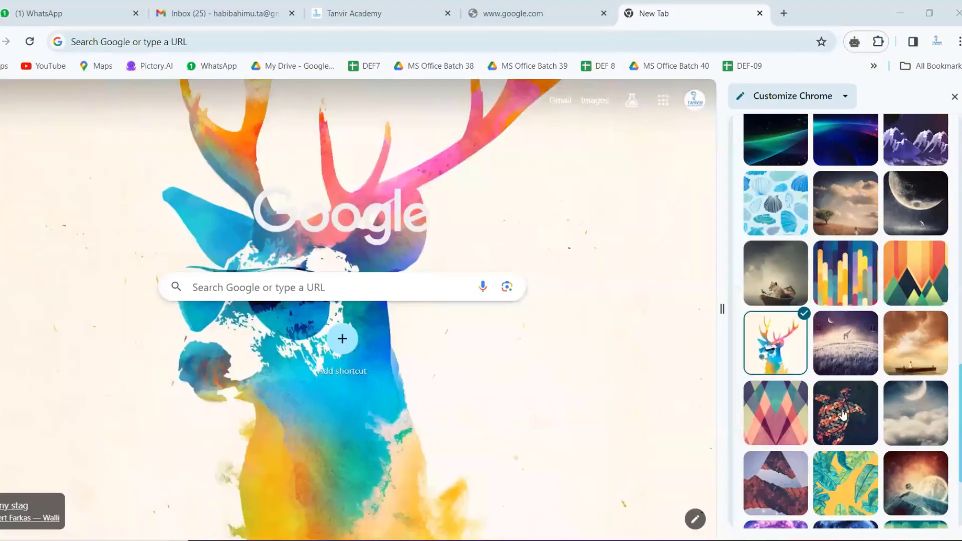
click(843, 414)
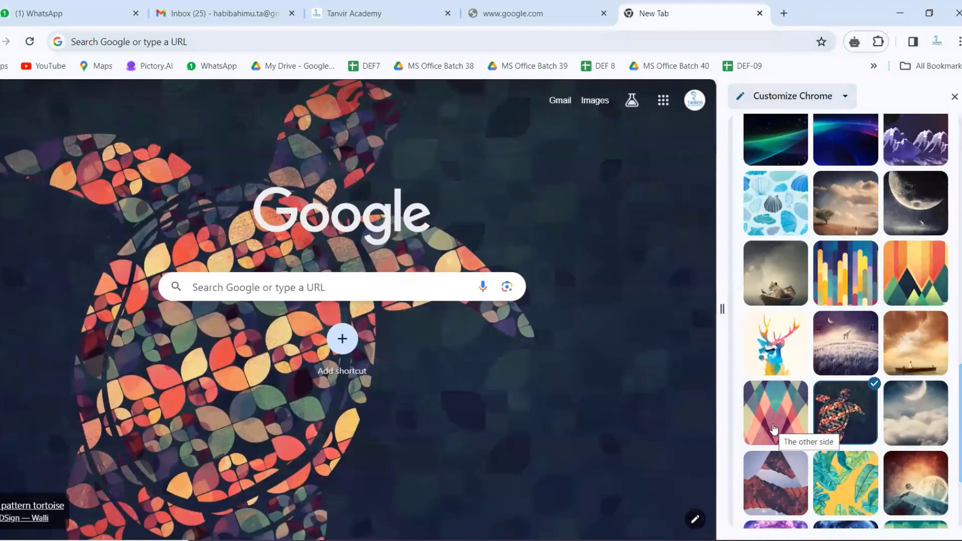
click(774, 429)
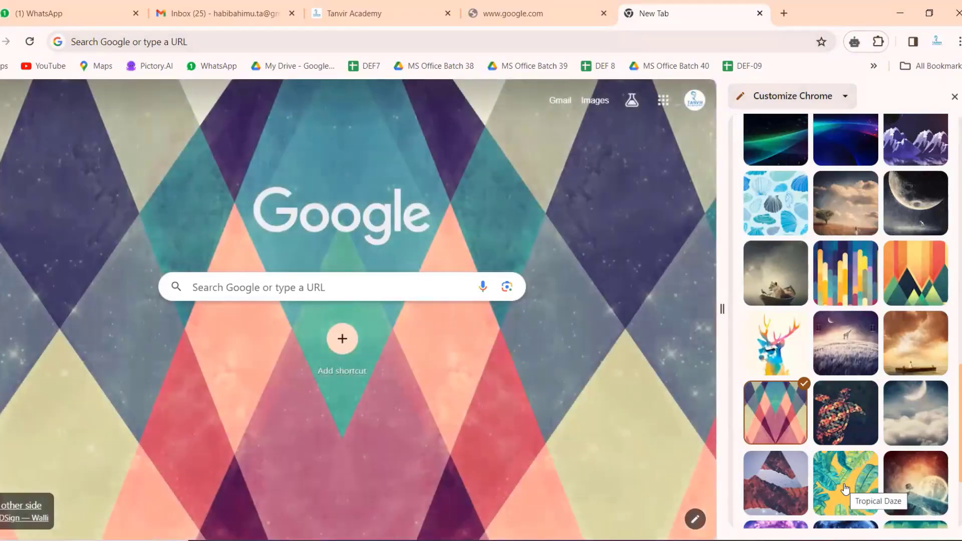
click(845, 488)
scroll(892, 433, up, 10)
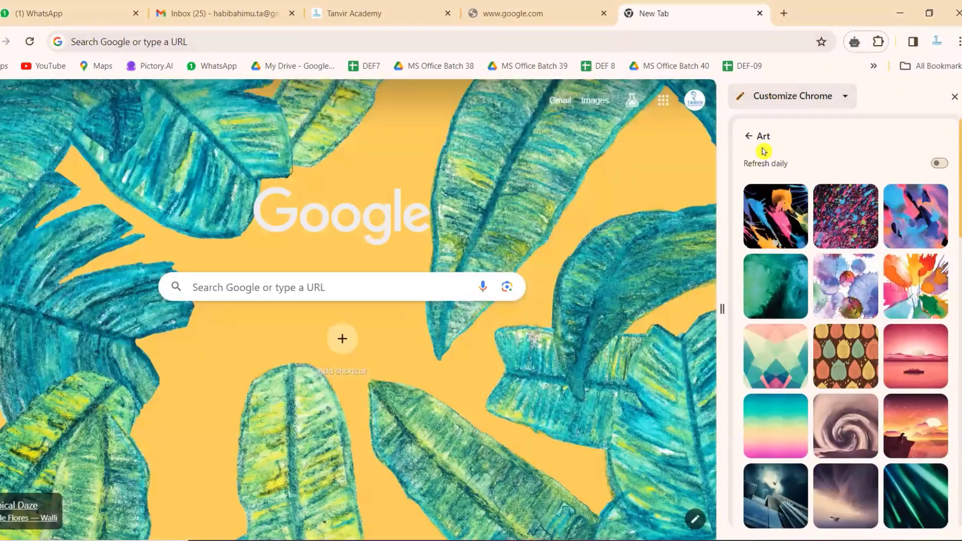
click(749, 137)
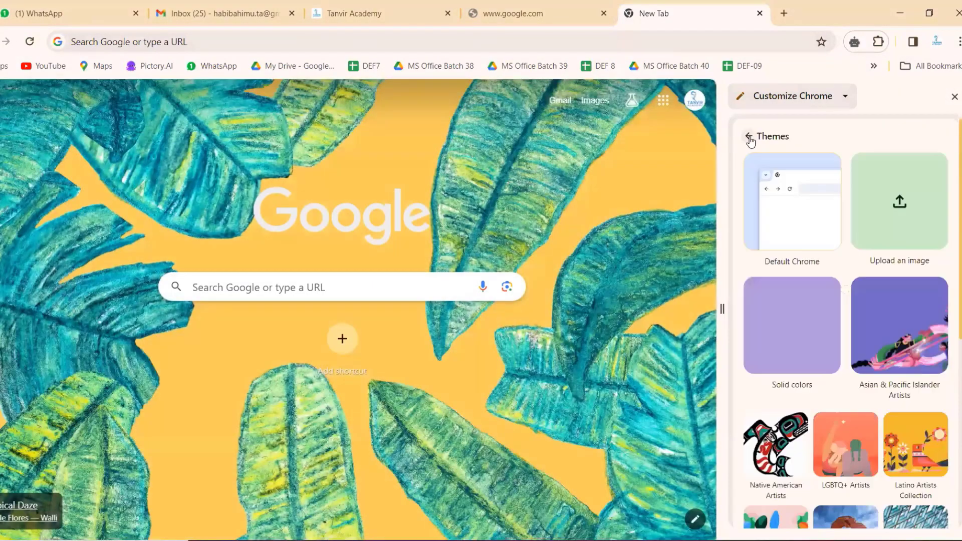
Open the Textures theme collection and return to the list of theme collections.
scroll(881, 373, down, 5)
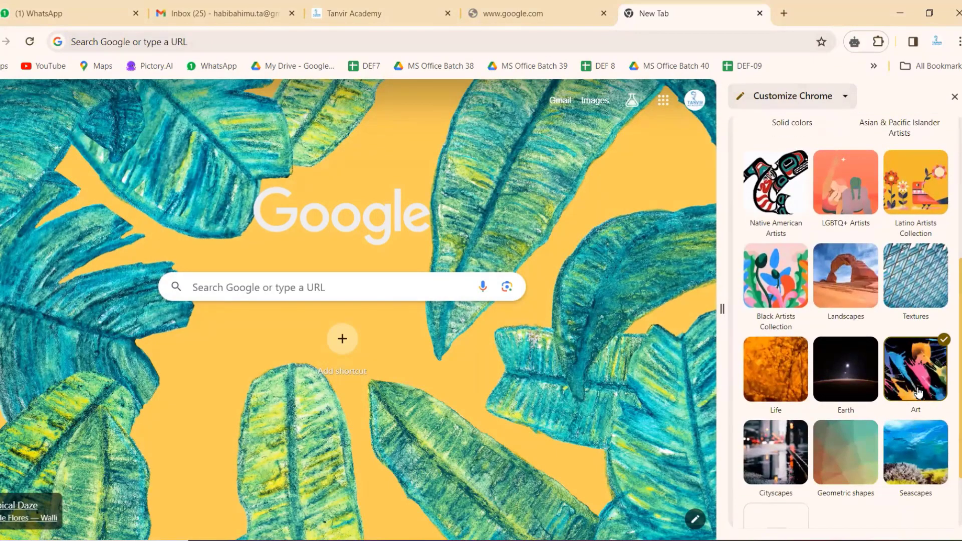
click(915, 297)
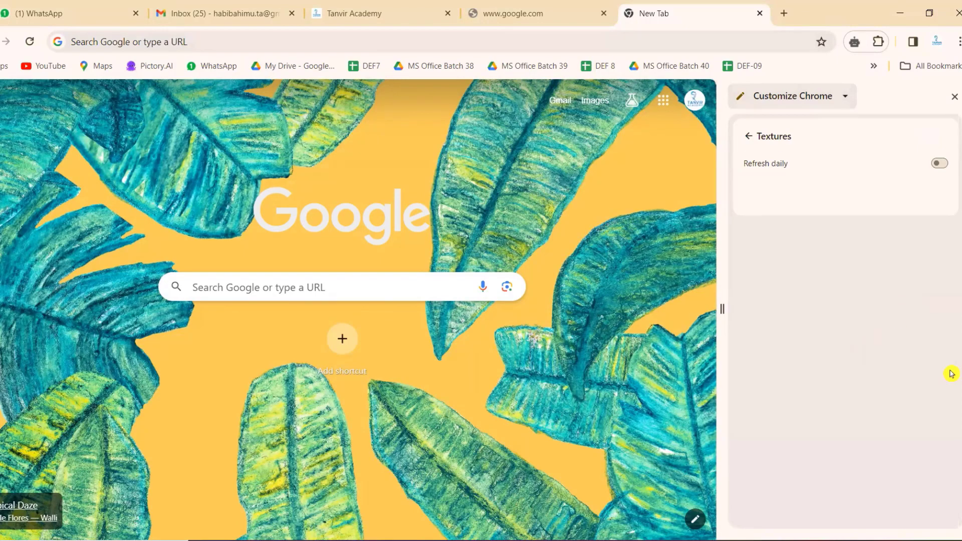
click(748, 136)
Turn on daily refresh in the Earth theme collection, return to the theme collections and look through the rest of the list.
scroll(891, 388, down, 5)
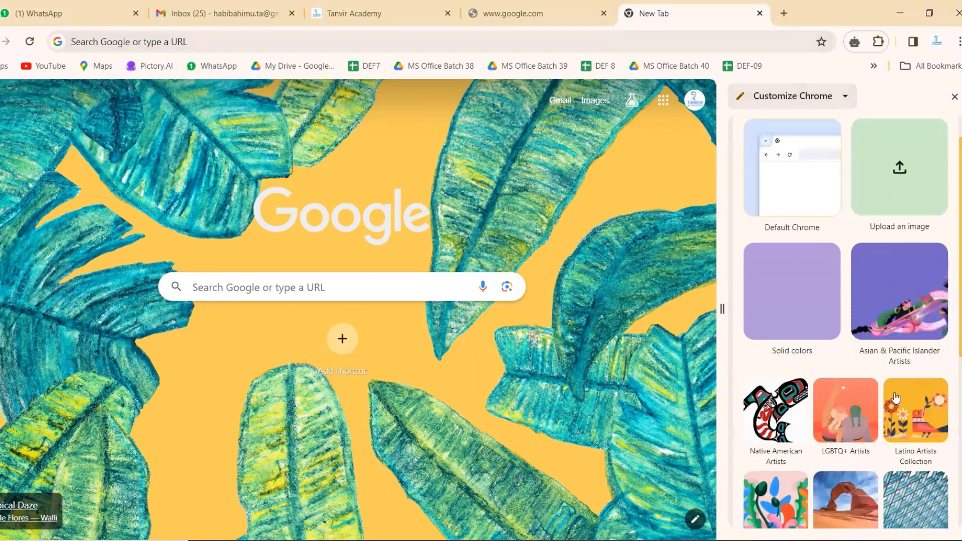
click(846, 368)
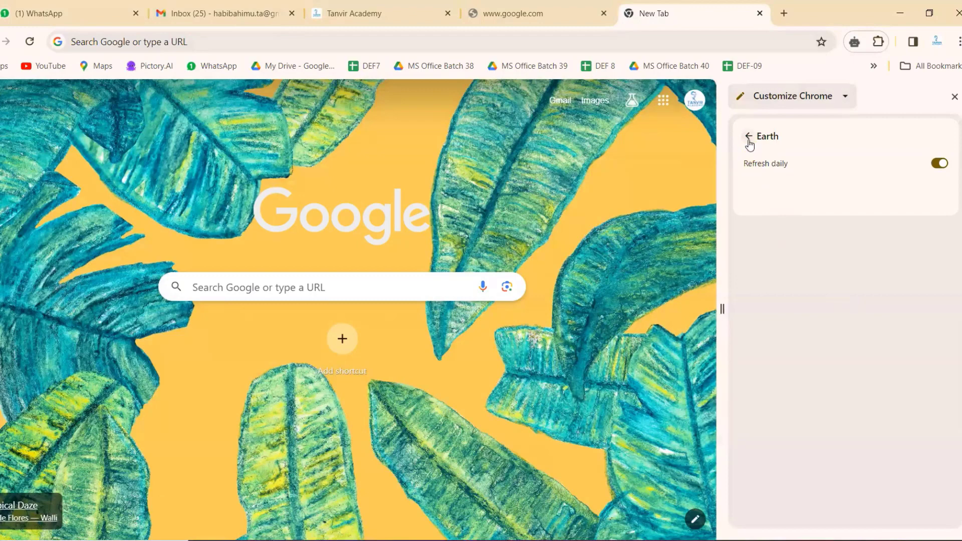
click(748, 138)
scroll(905, 377, down, 5)
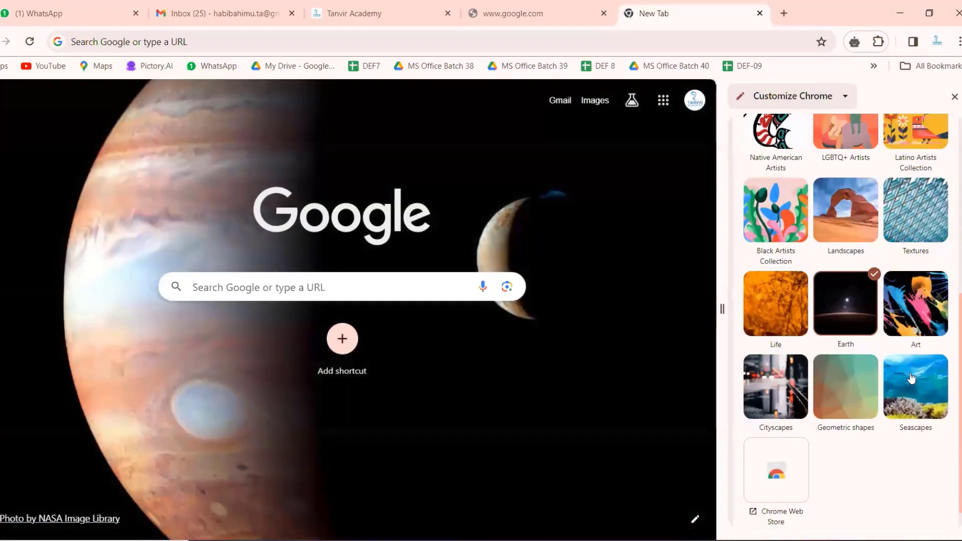
scroll(884, 352, down, 1)
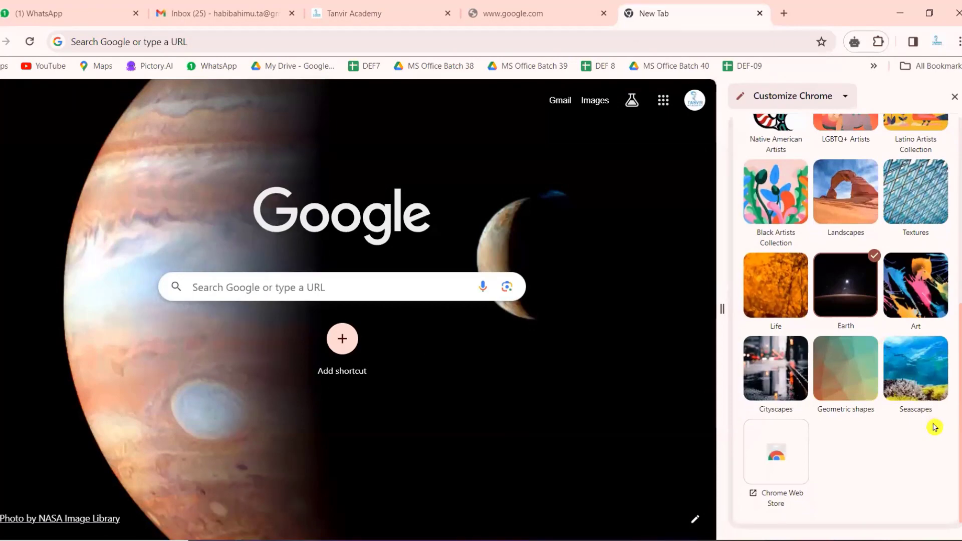
scroll(866, 410, up, 1)
scroll(868, 411, up, 6)
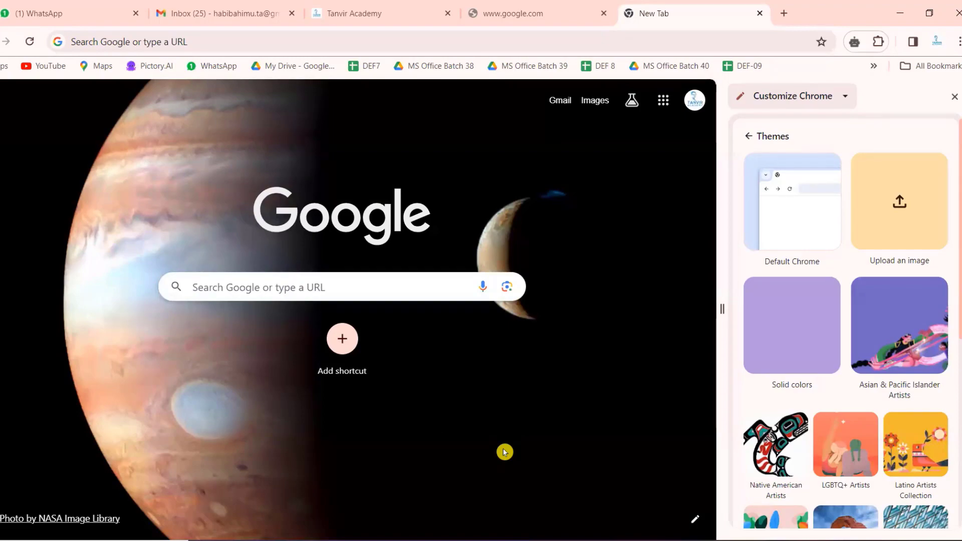
Show the Tanvir Academy home page, launch Snipping Tool and move its window clear of the page heading.
click(367, 15)
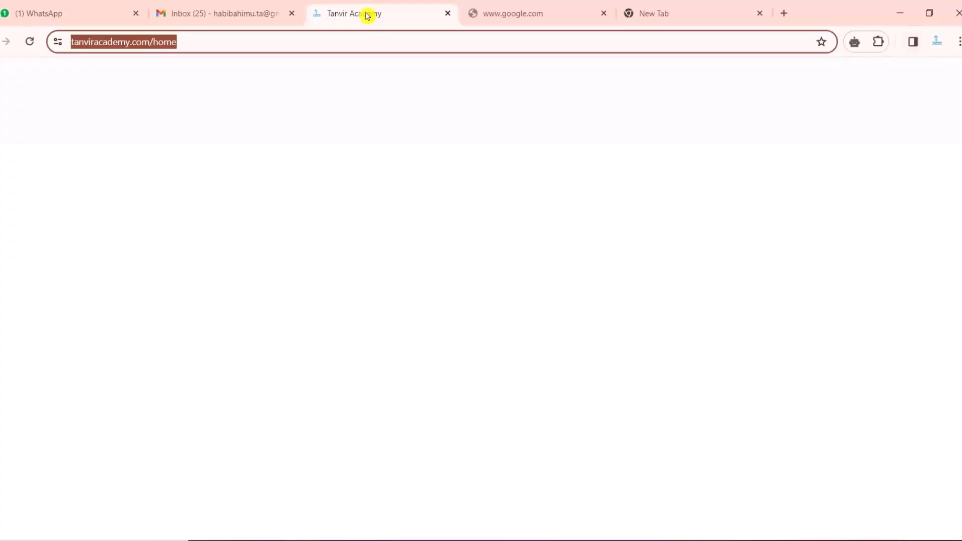
click(909, 224)
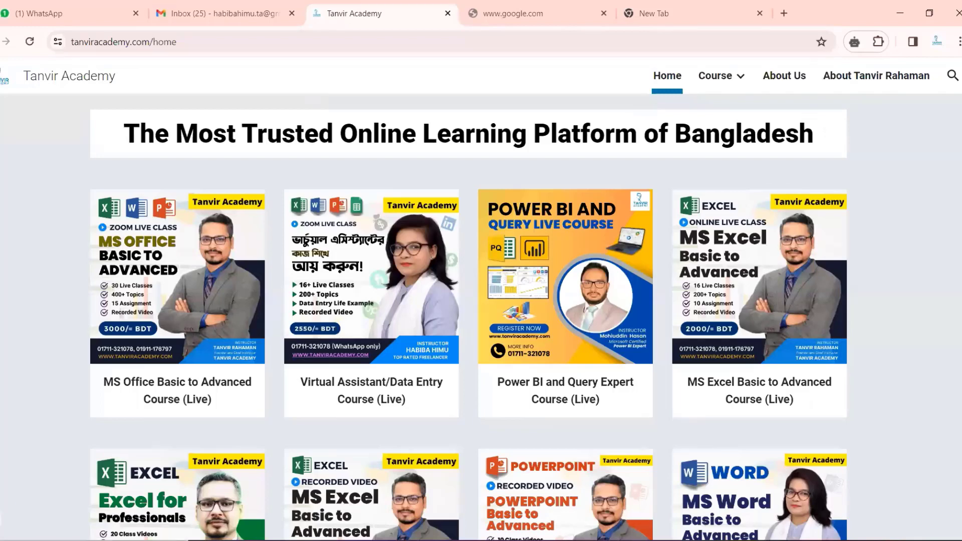
key(super)
text(s)
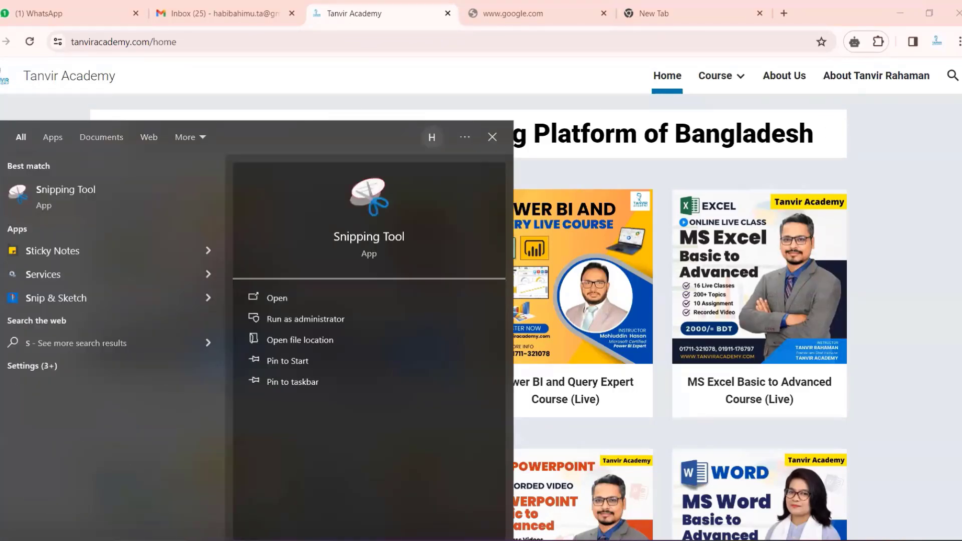
click(65, 200)
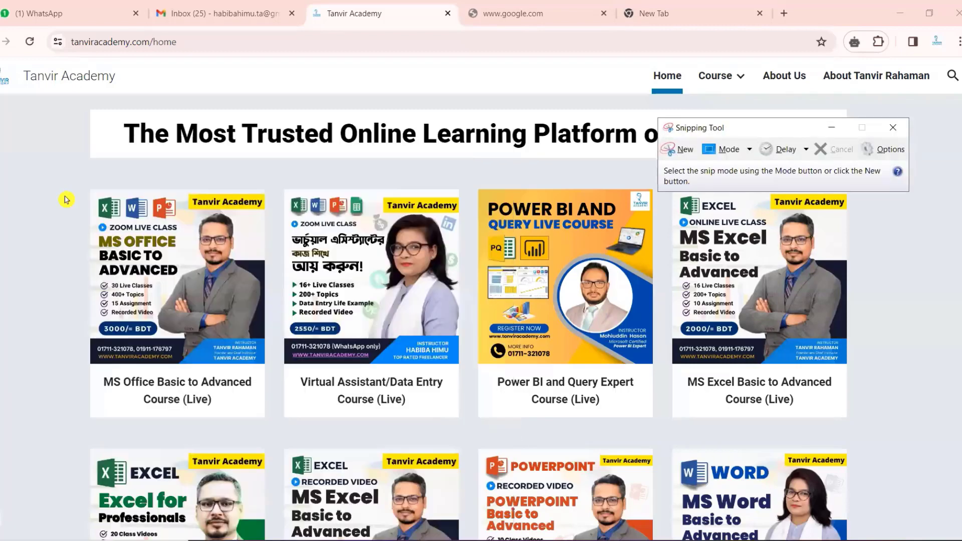
drag(677, 128, 734, 466)
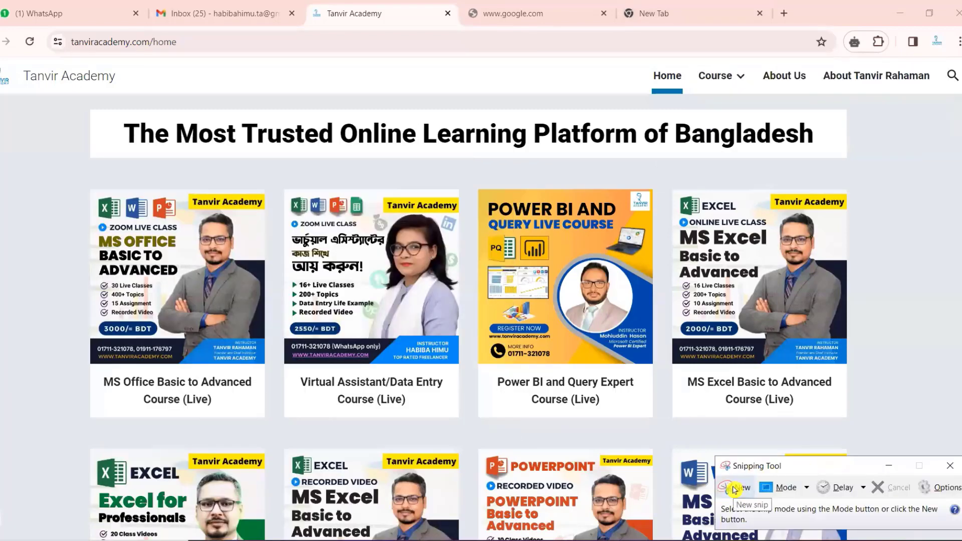
Take a rectangular snip of the Tanvir Academy page covering the heading and the course cards.
click(734, 490)
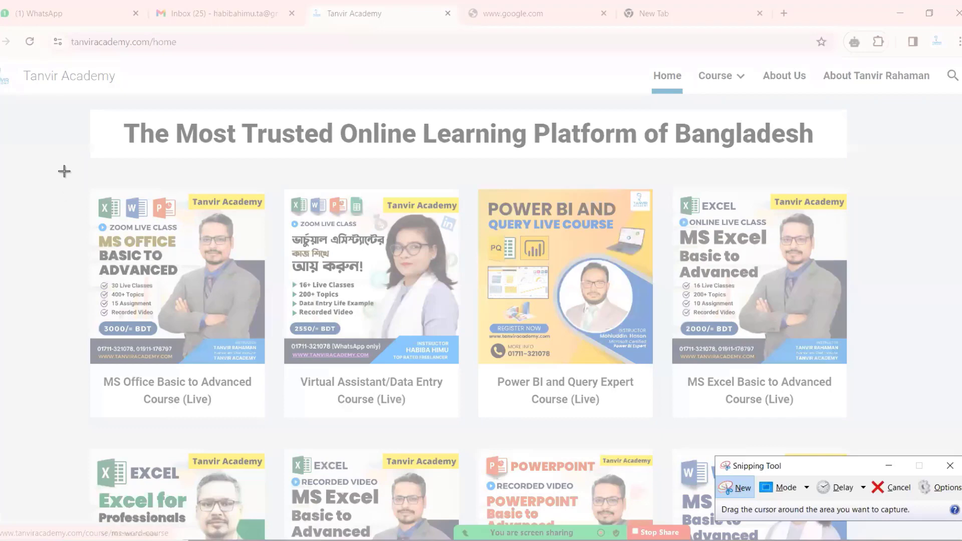
drag(71, 98, 902, 524)
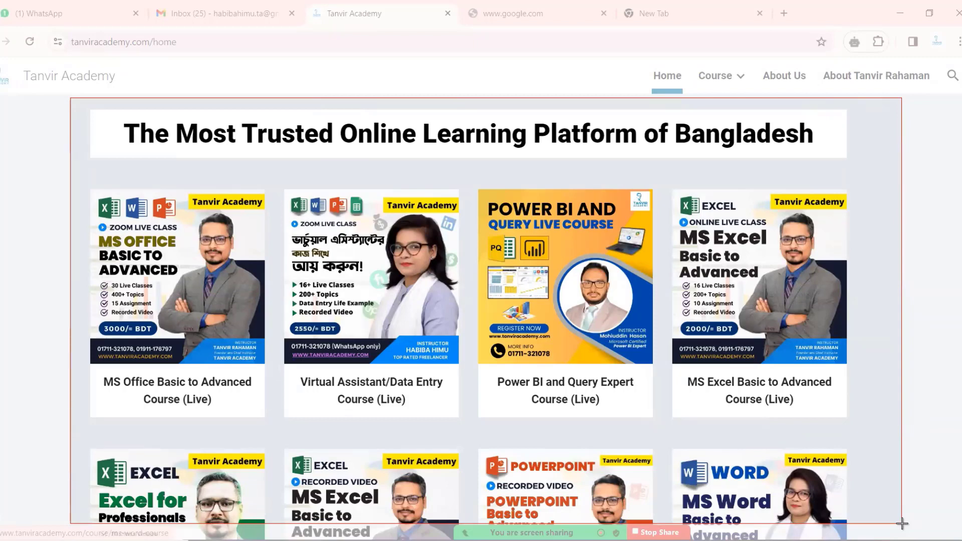
drag(902, 524, 902, 524)
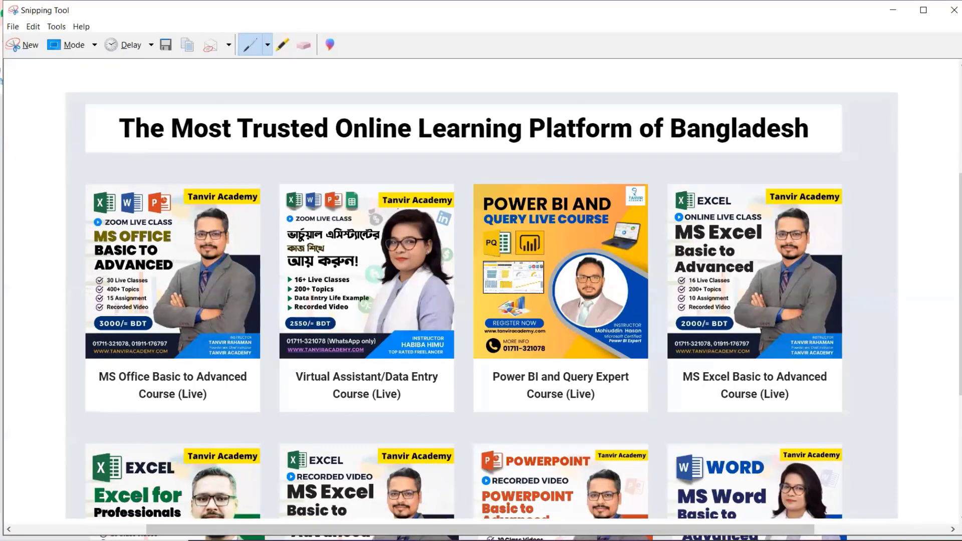
Save the snip to the Desktop as the JPEG file Capture.JPG and close Snipping Tool.
click(167, 46)
click(67, 145)
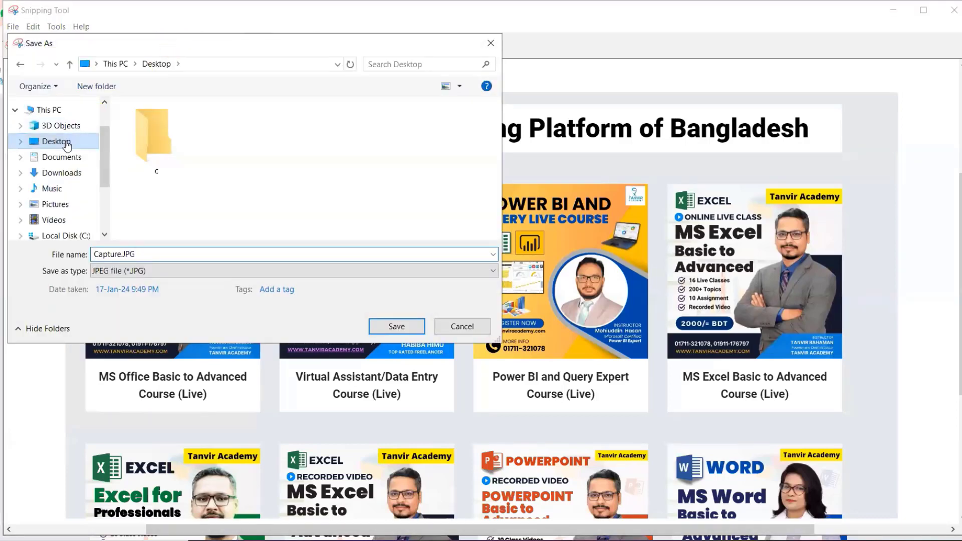
click(395, 328)
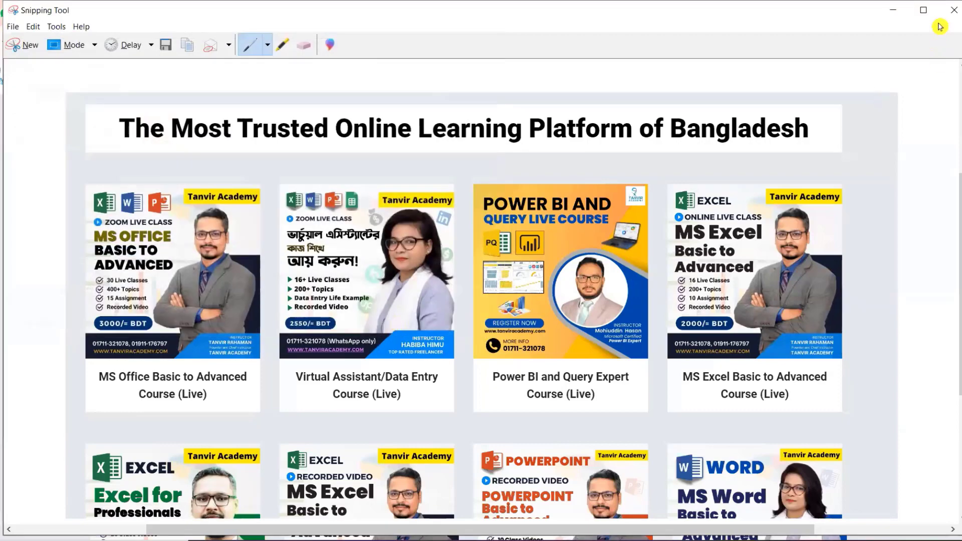
click(954, 11)
Minimize Chrome and Word, move Capture.JPG toward the middle of the desktop and open it to check the snip.
key(ctrl+9)
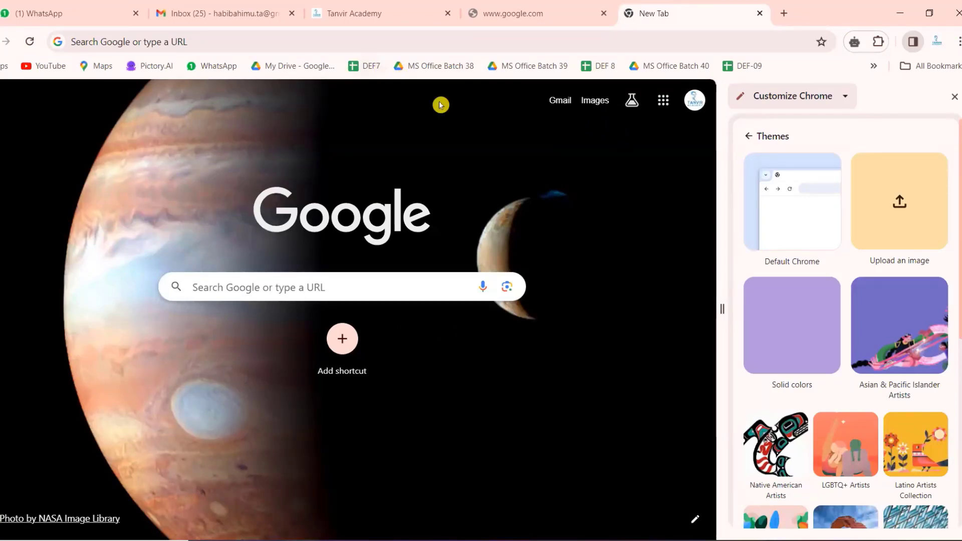
click(901, 17)
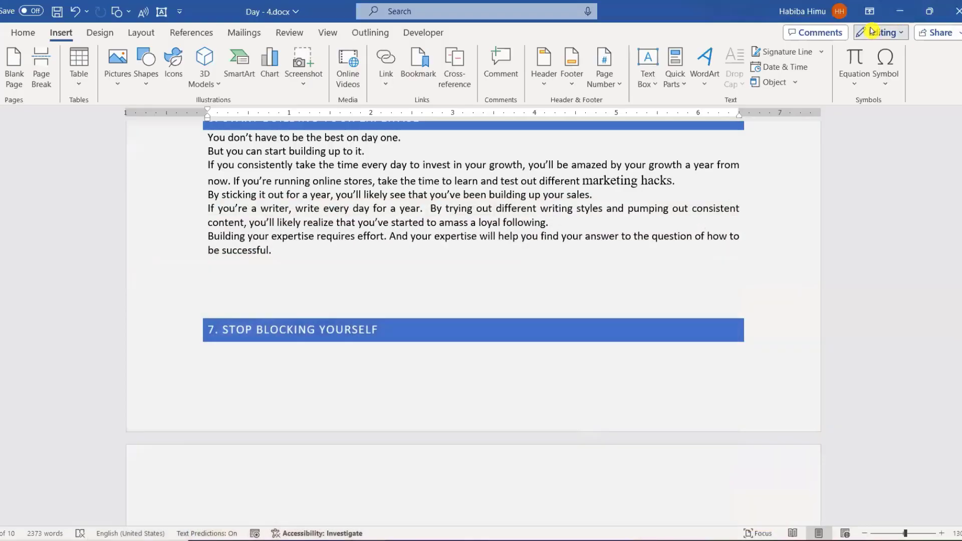
click(898, 9)
drag(14, 146, 395, 154)
double_click(393, 153)
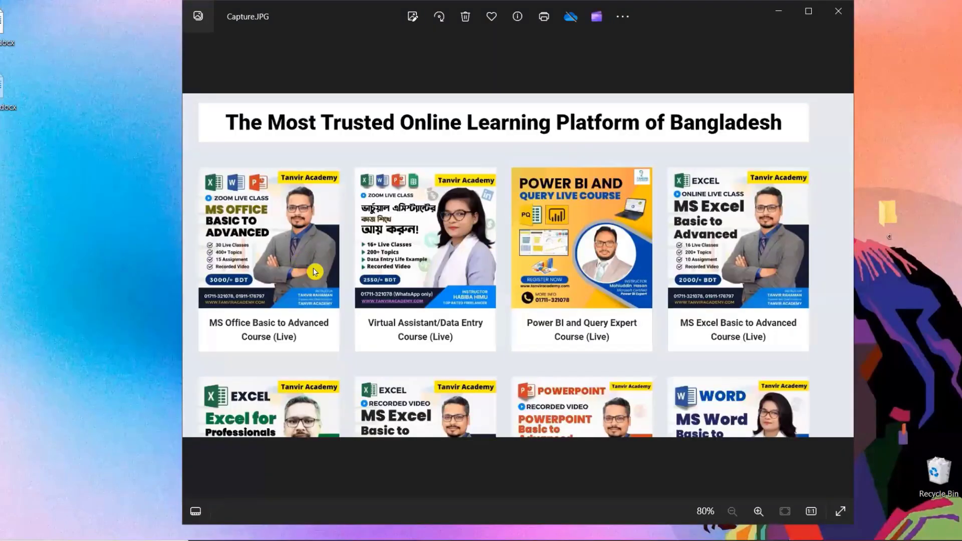
click(837, 13)
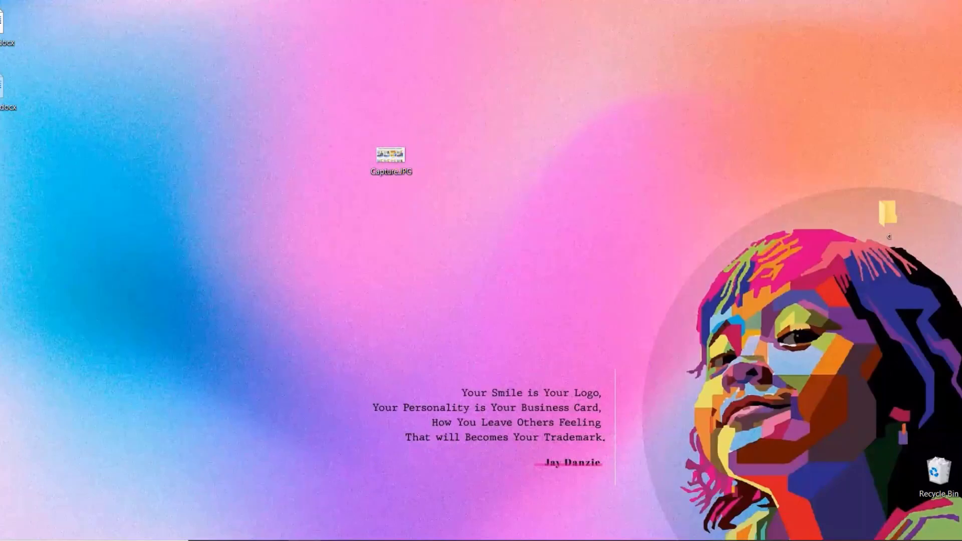
Switch back to Chrome, upload Capture.JPG from the Desktop as the new tab background and restart the browser.
click(304, 532)
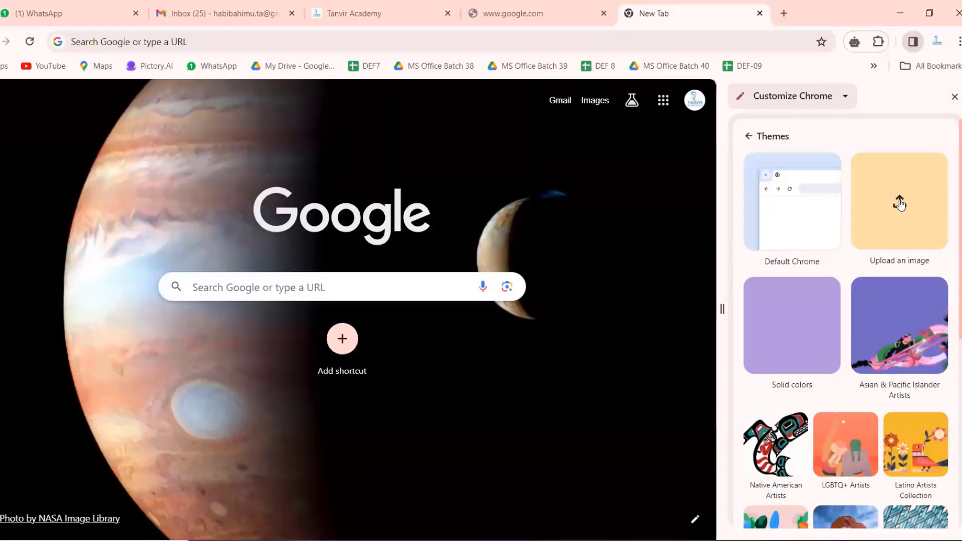
click(899, 204)
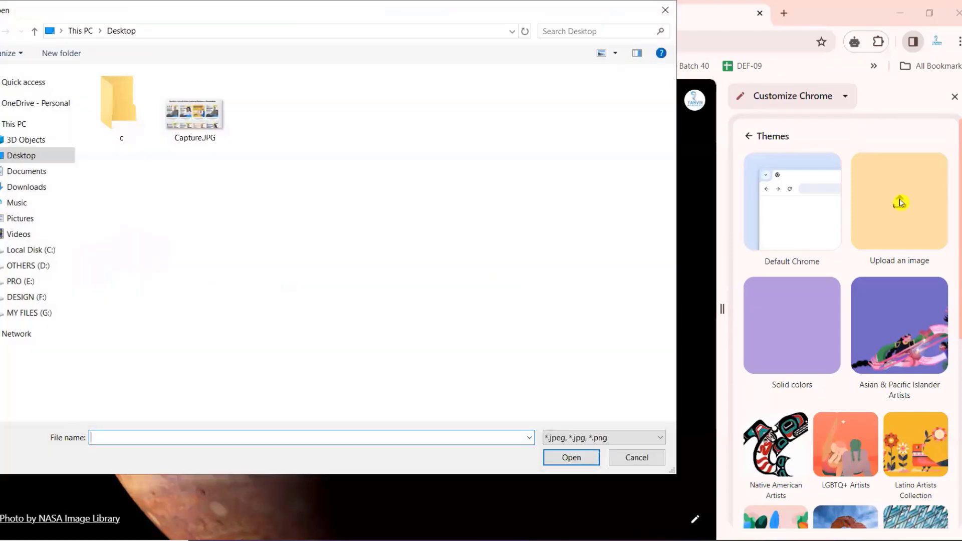
click(195, 127)
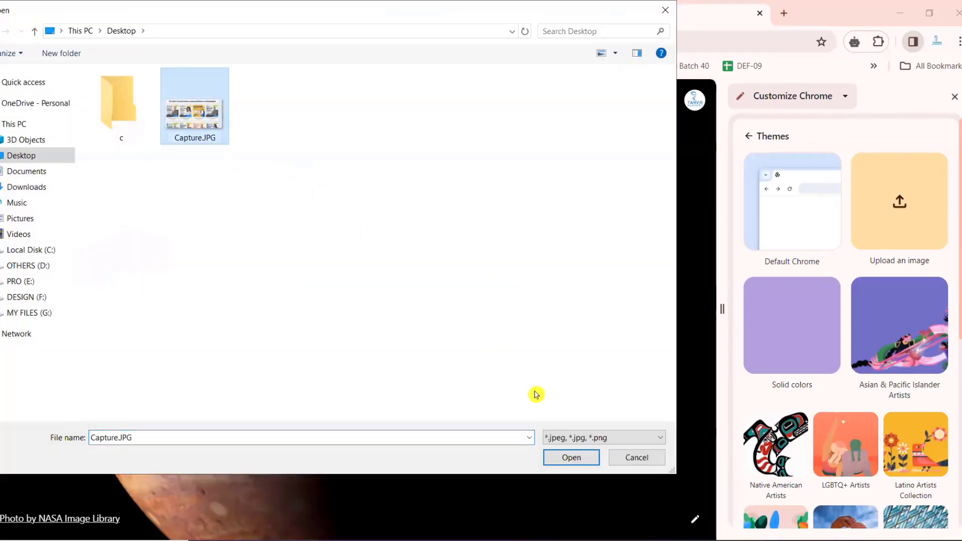
click(574, 458)
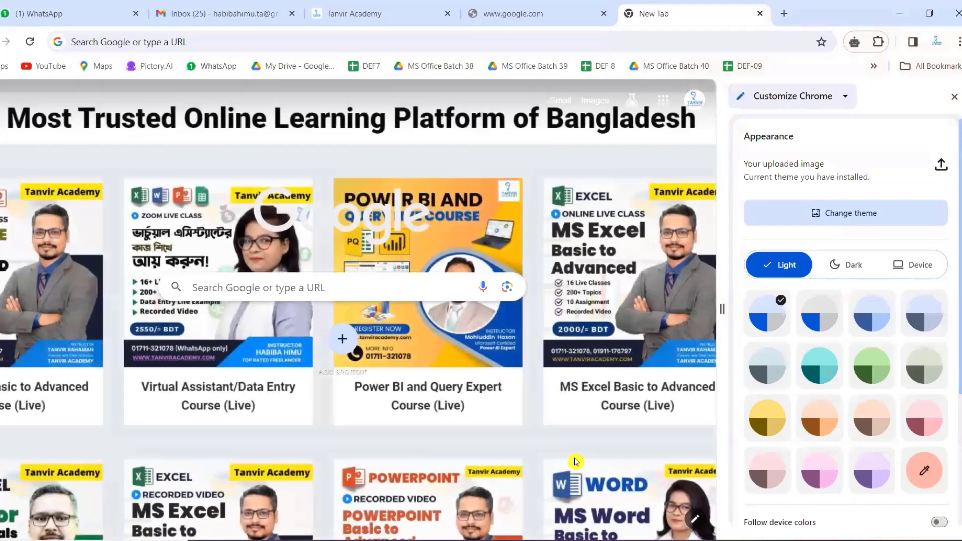
click(951, 98)
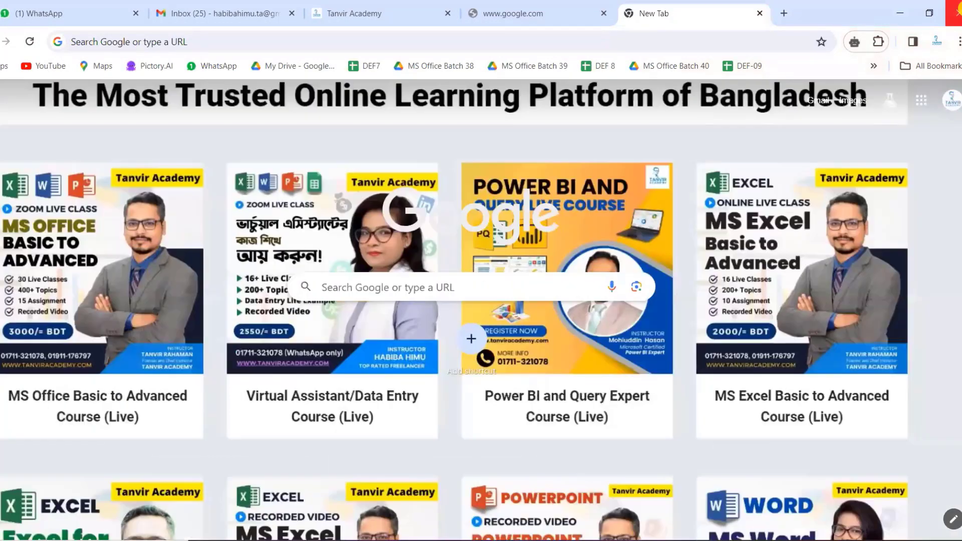
click(955, 10)
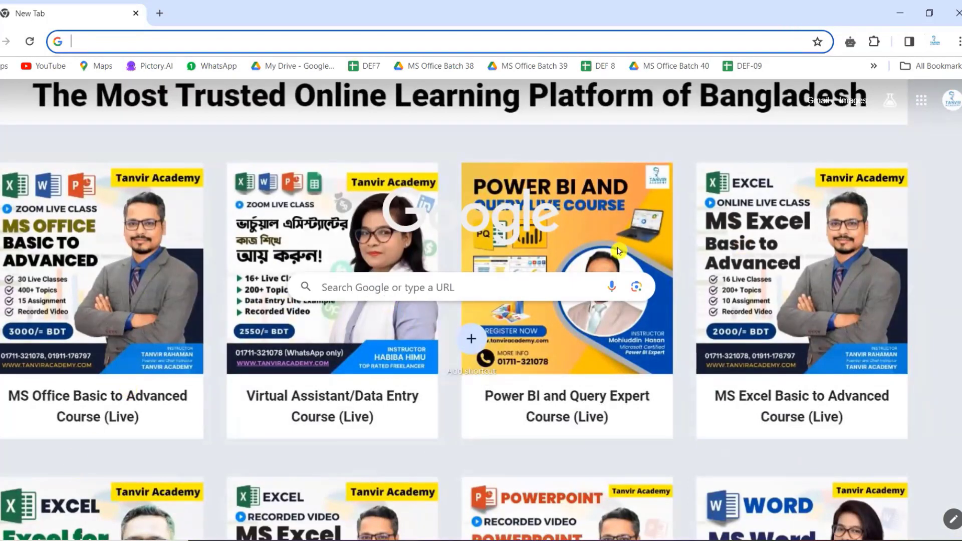
Replace the new tab background with the autumn forest cabin JPG from the Downloads folder and close the customization panel.
click(951, 521)
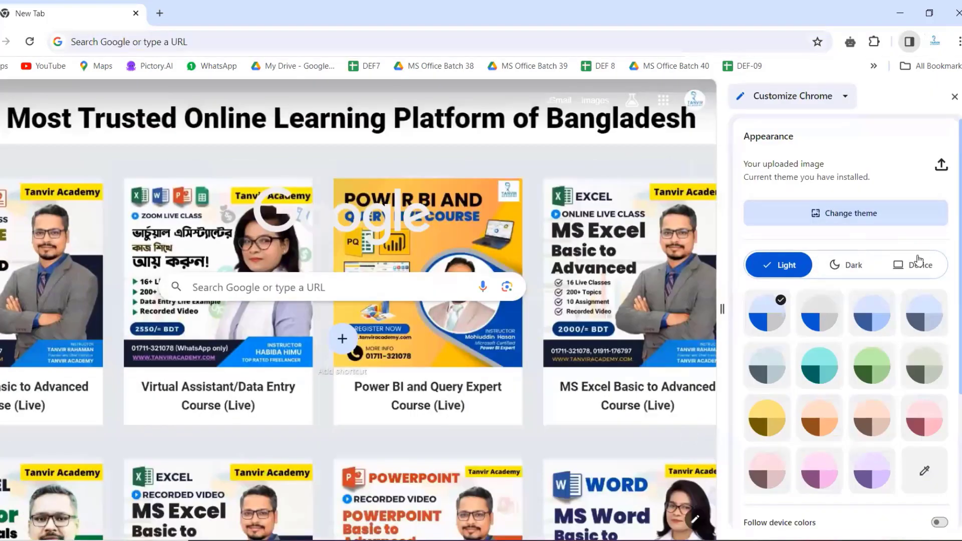
click(895, 213)
click(891, 209)
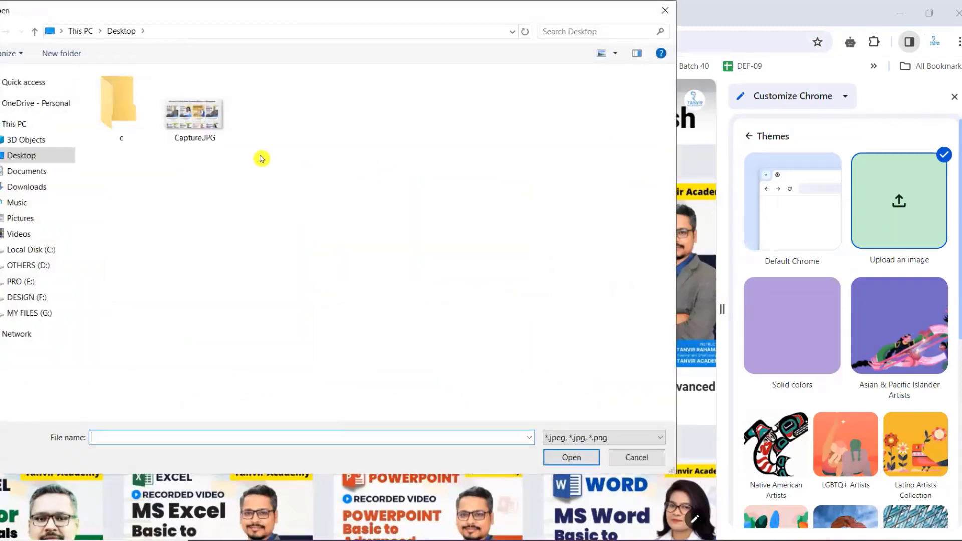
click(36, 186)
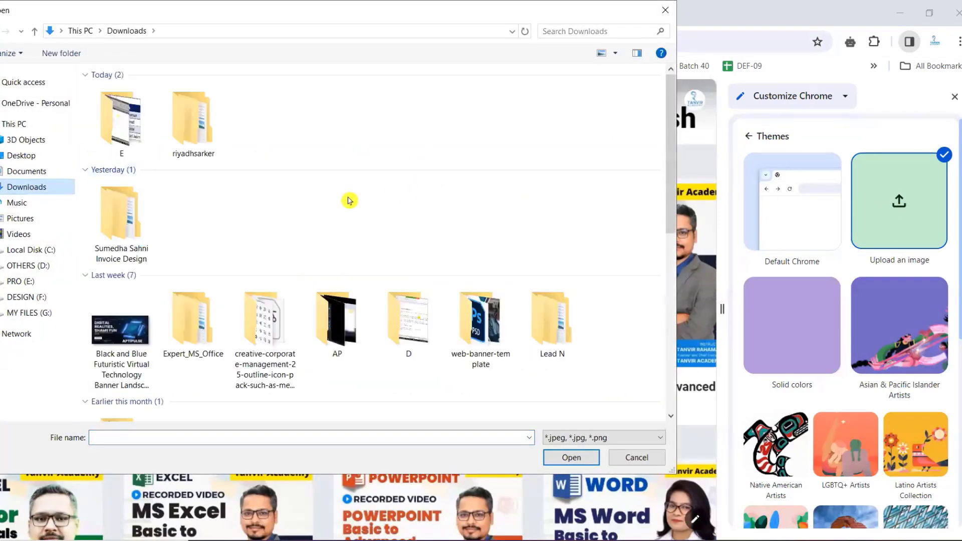
scroll(377, 209, down, 10)
click(130, 184)
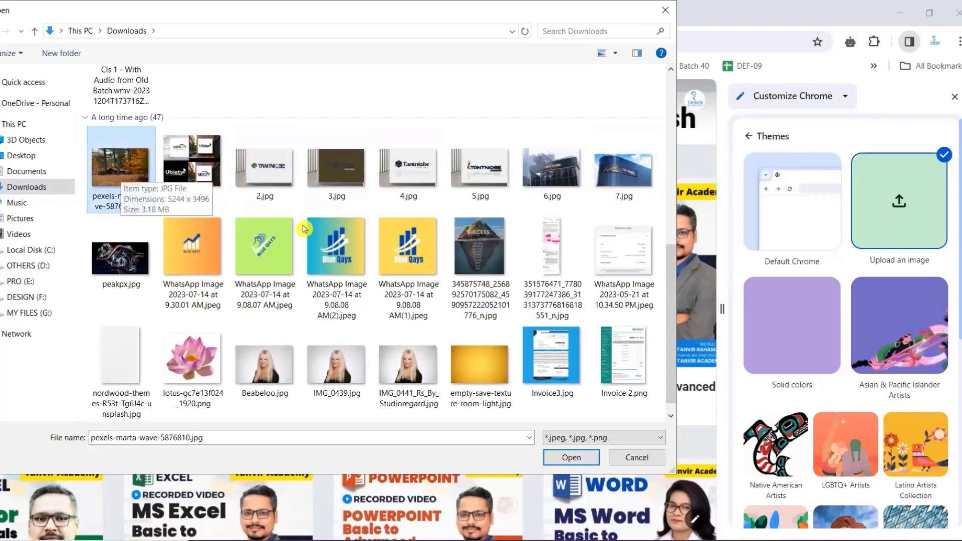
click(562, 456)
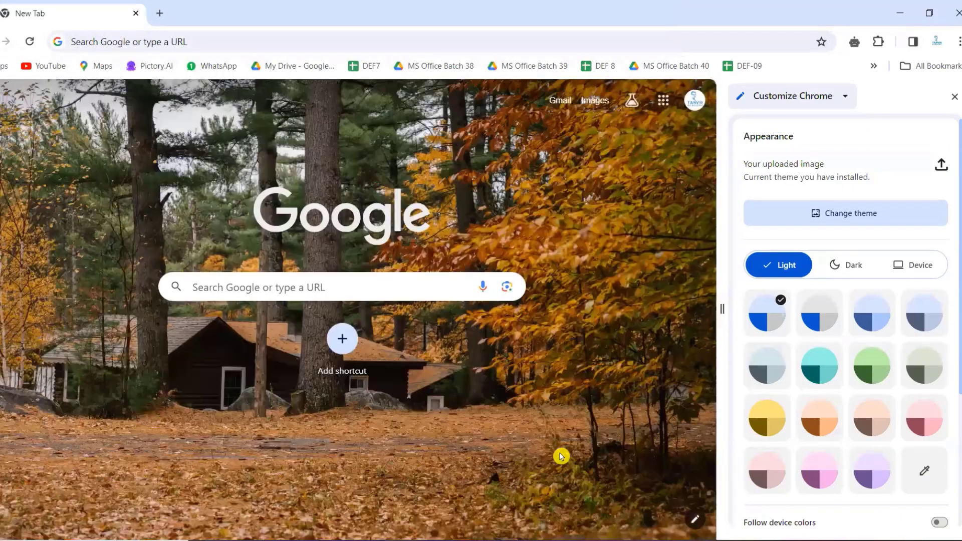
click(955, 97)
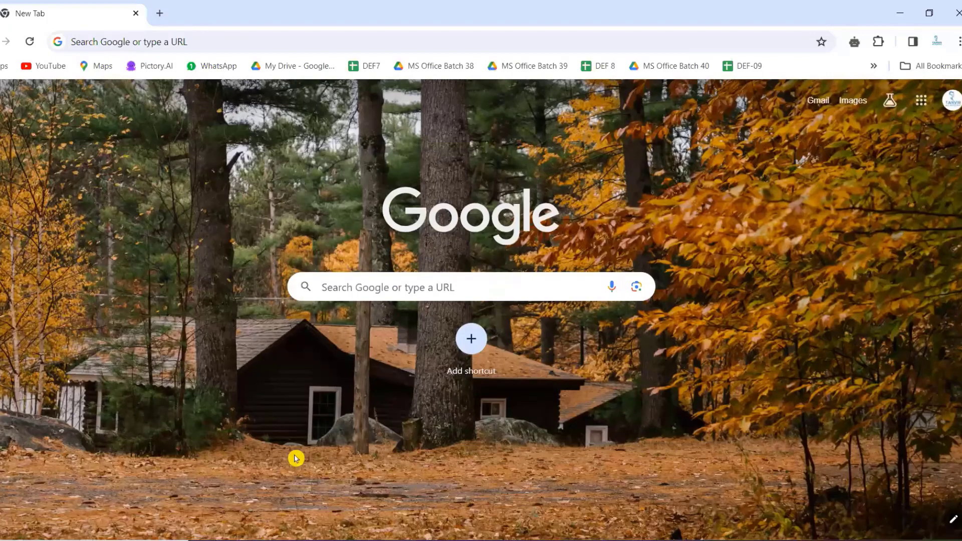